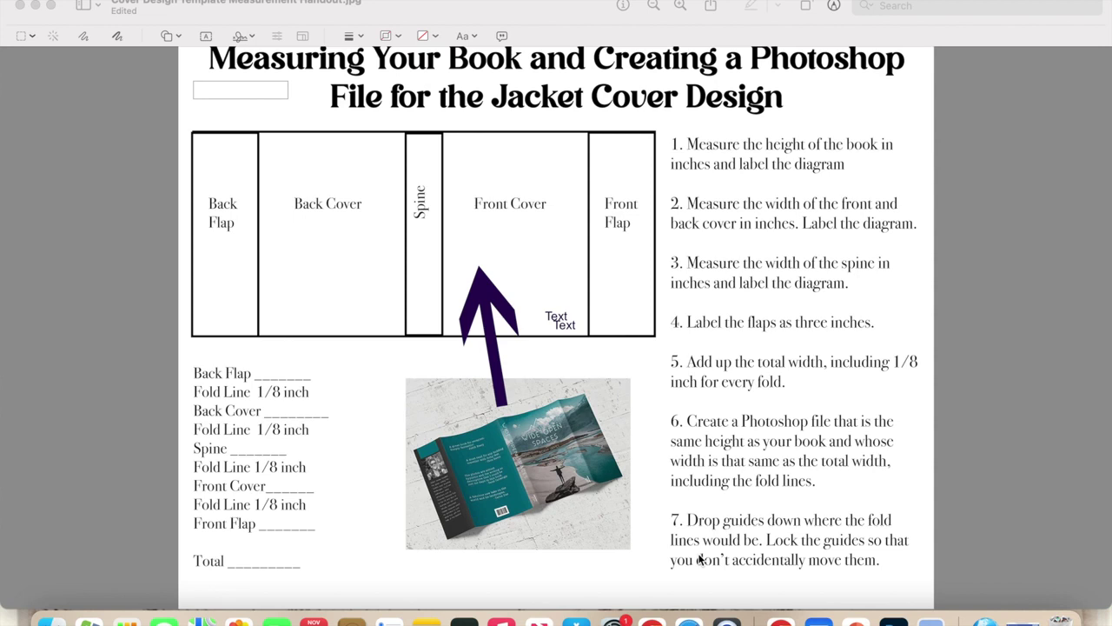
Step: Type '9 3/8 inch height' into the empty top-left box of the handout
click(244, 88)
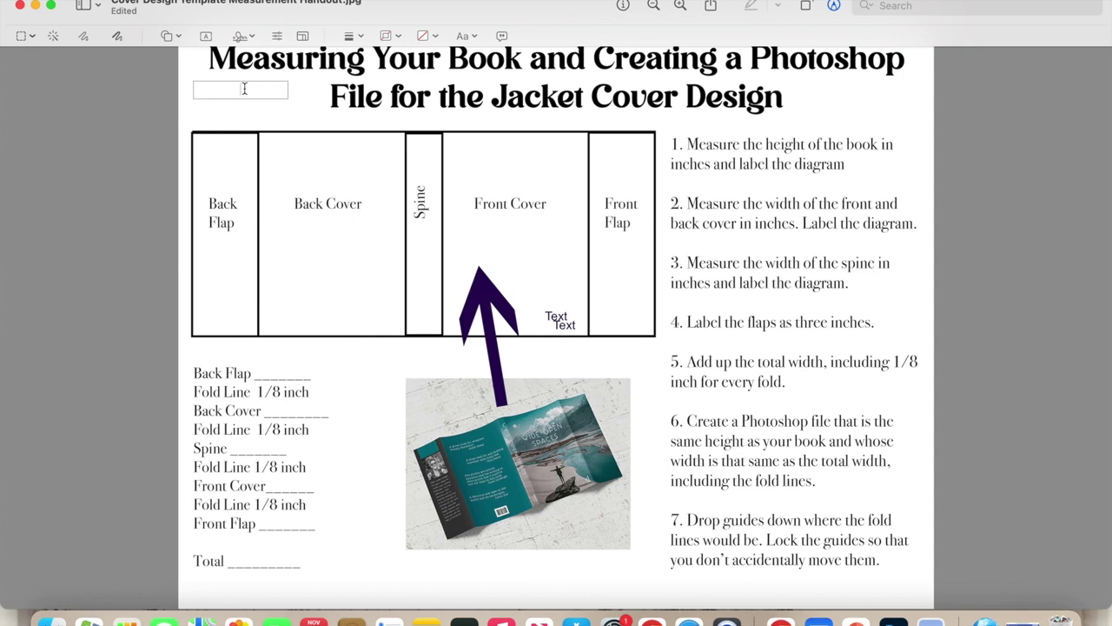
text(9 3/8 inch heigh)
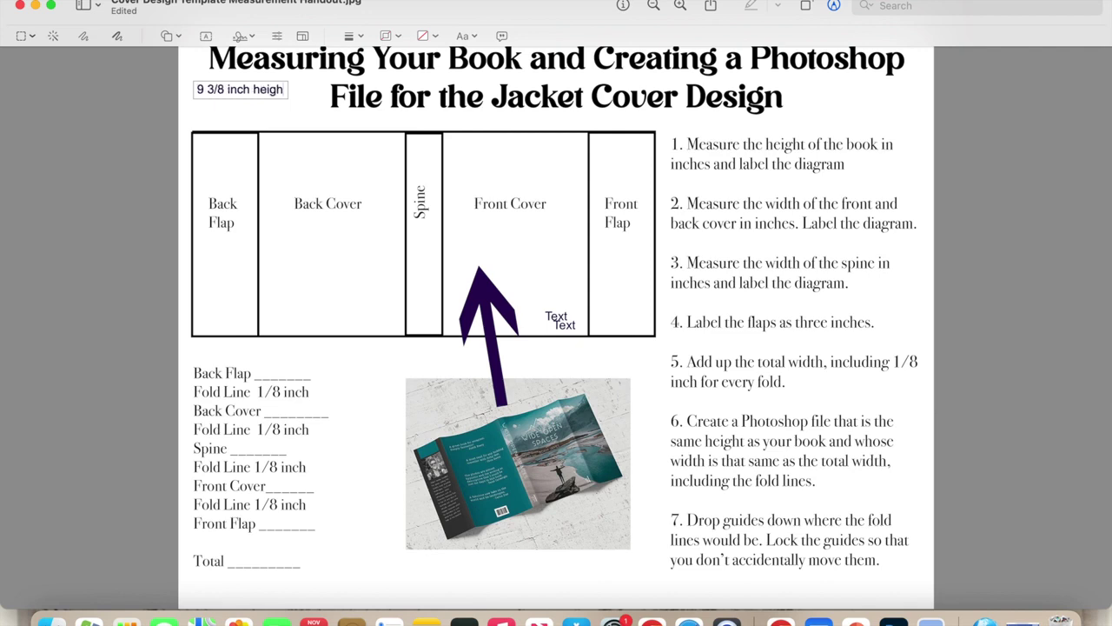
text(t)
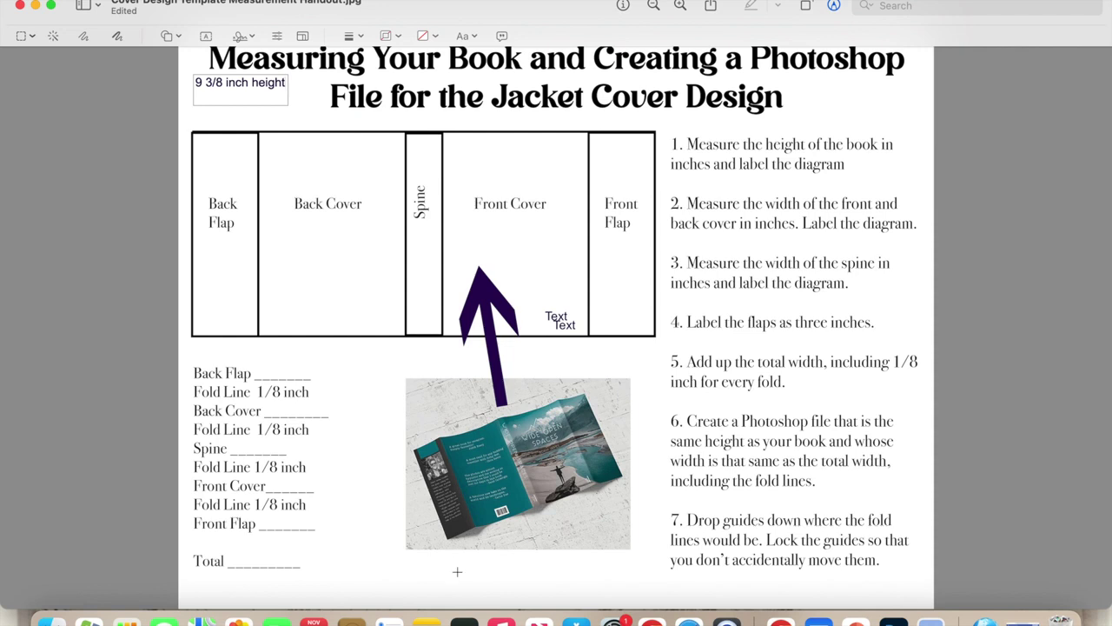
click(566, 325)
Step: Copy Text labels beside the Back Cover and Front Cover blanks, each reading 7 1/4
drag(566, 325, 276, 404)
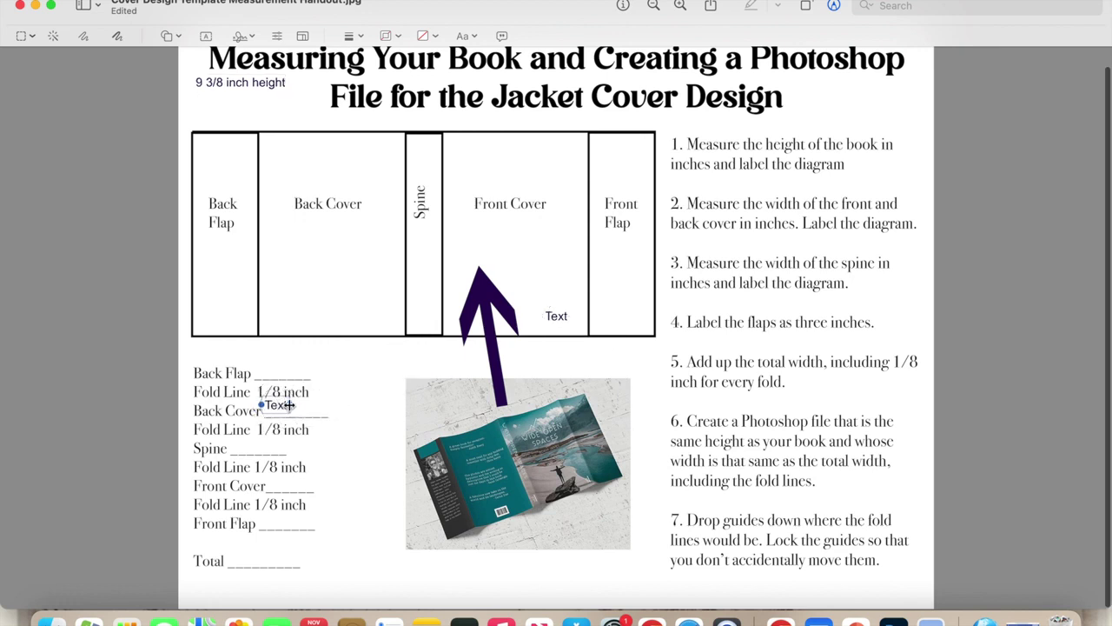
drag(294, 405, 337, 406)
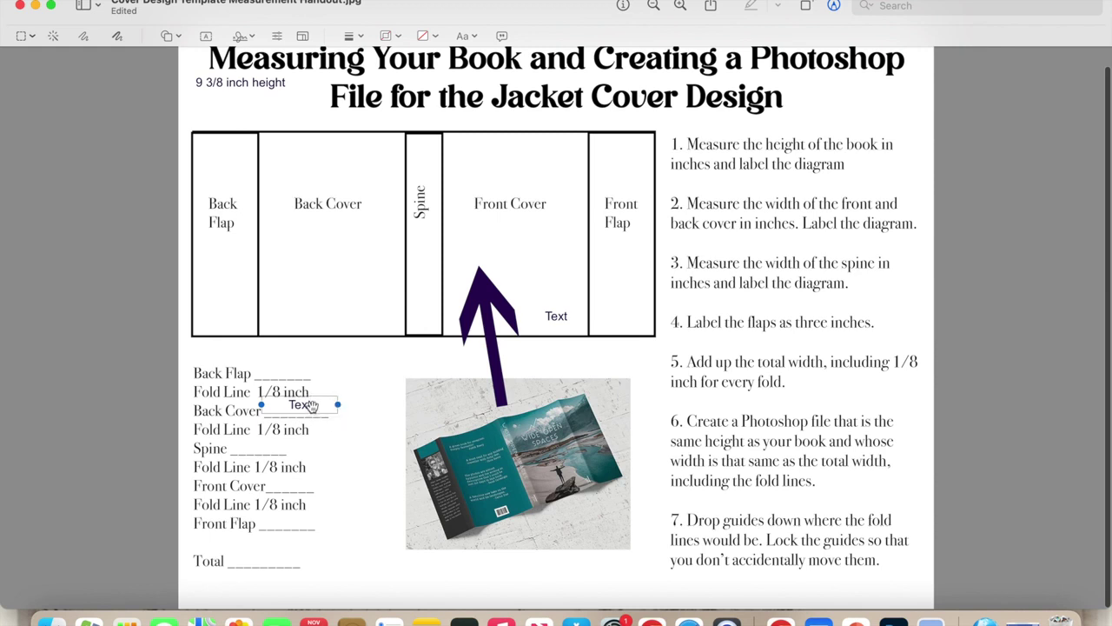
double_click(311, 404)
drag(292, 405, 331, 403)
double_click(326, 404)
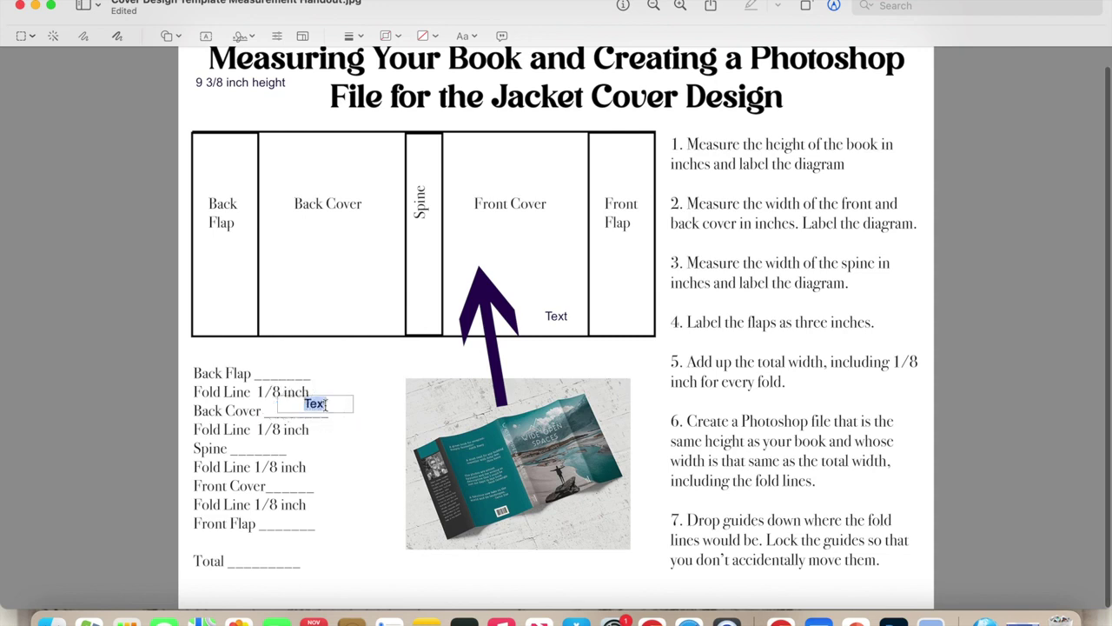
text(7)
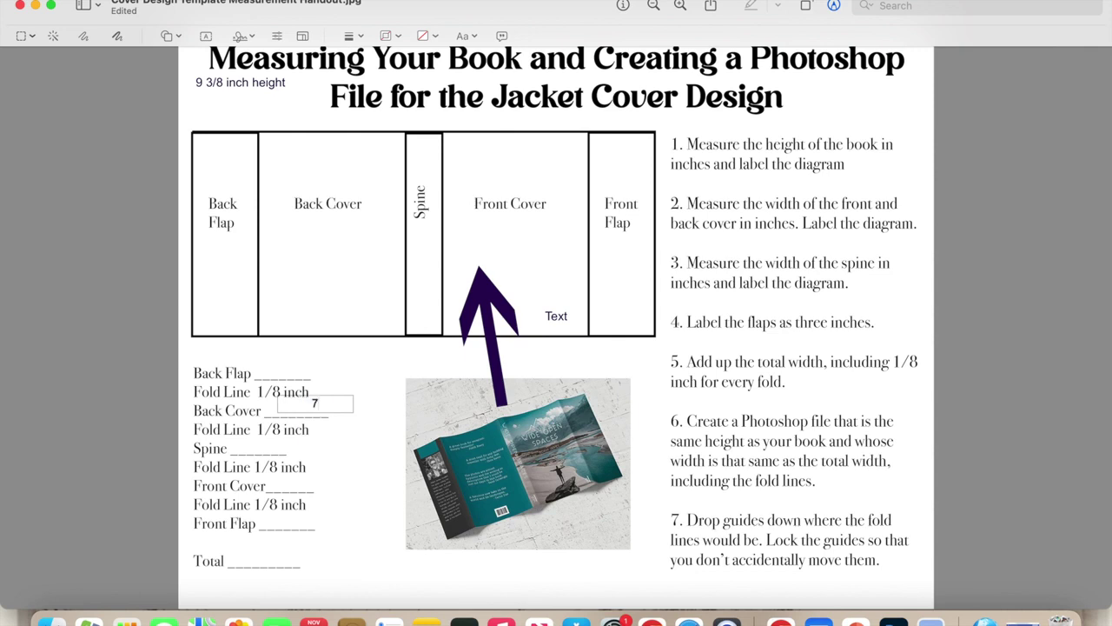
text( 1/4)
drag(556, 316, 296, 484)
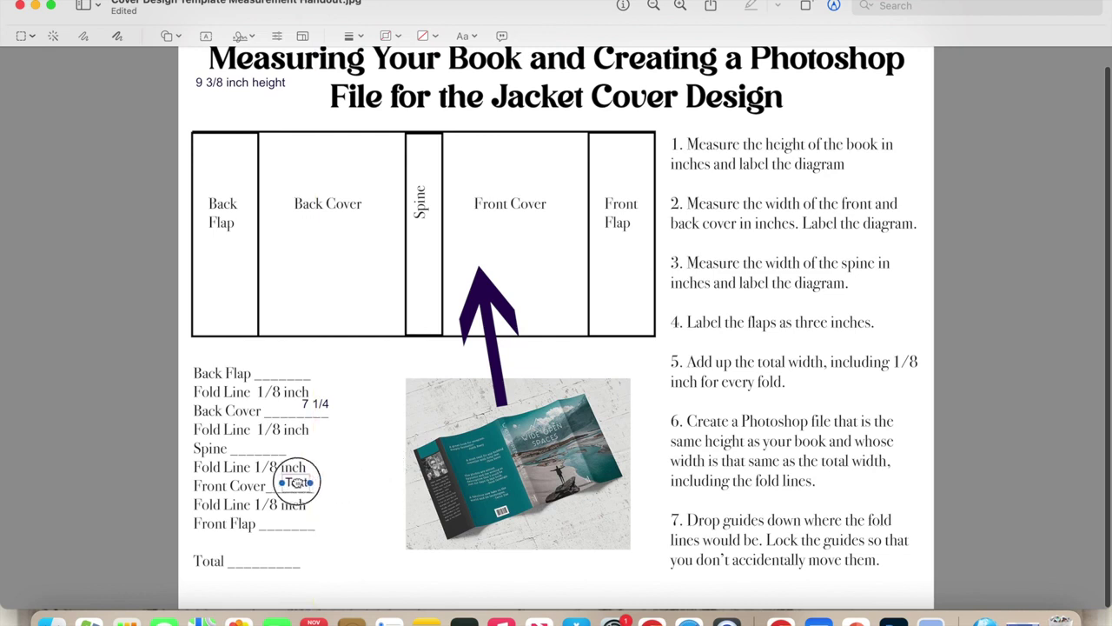
double_click(295, 484)
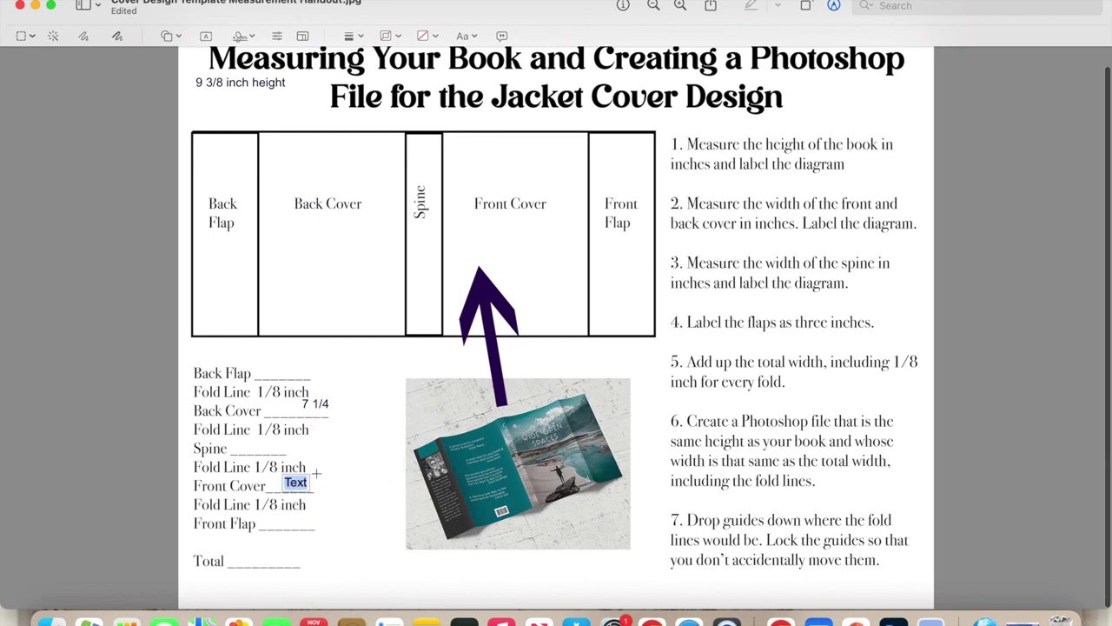
text(7 1/4)
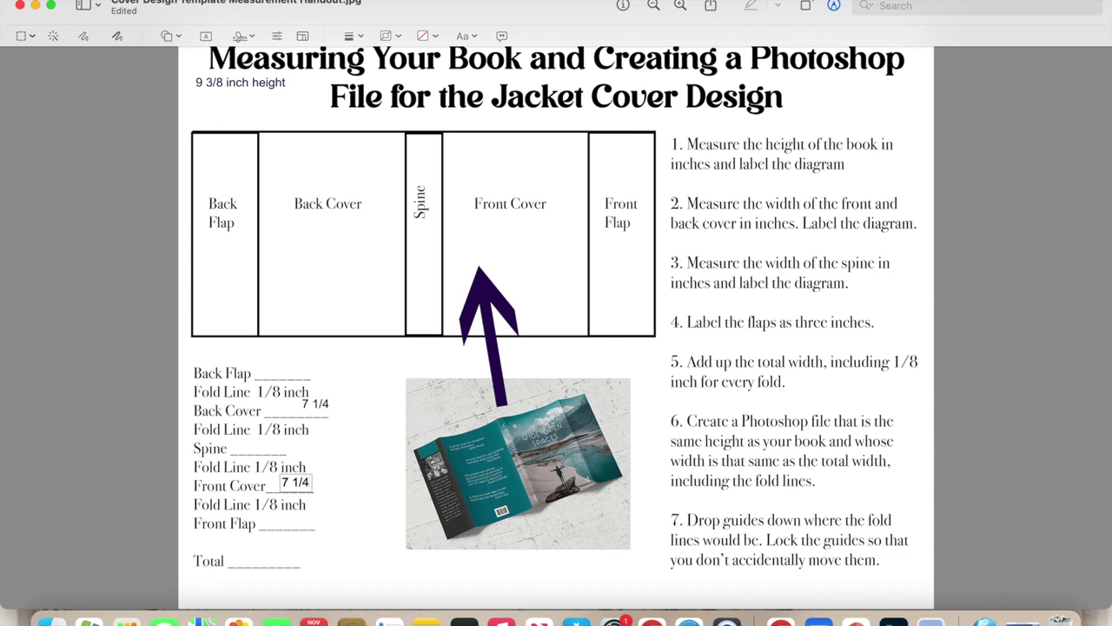
Step: Add a Text label on the Spine blank reading 1 1/16
click(211, 39)
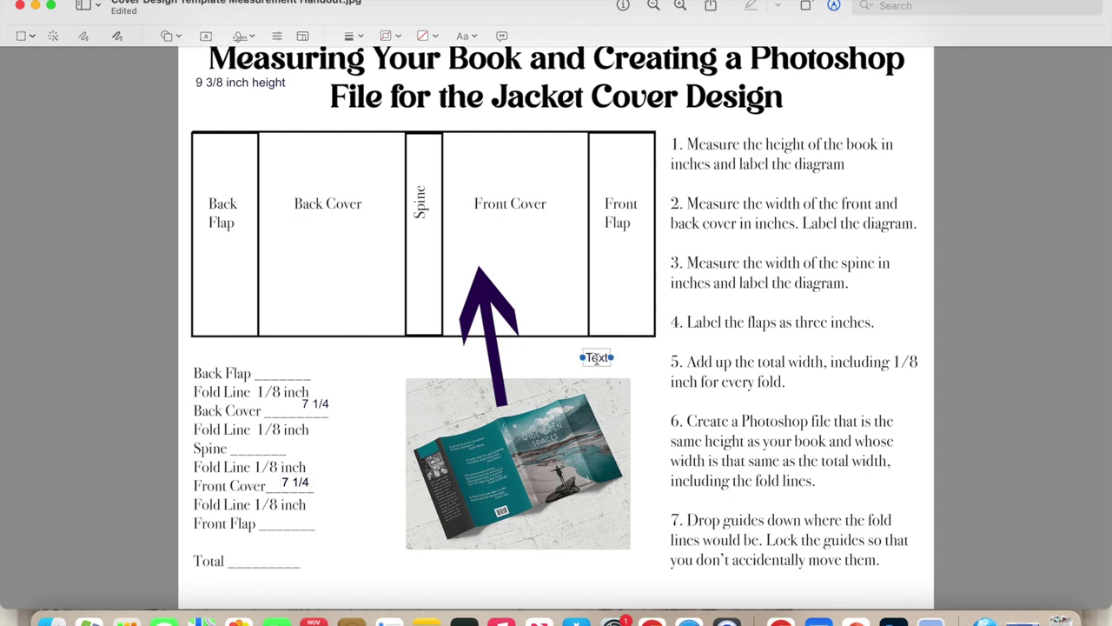
drag(596, 360, 263, 447)
double_click(272, 445)
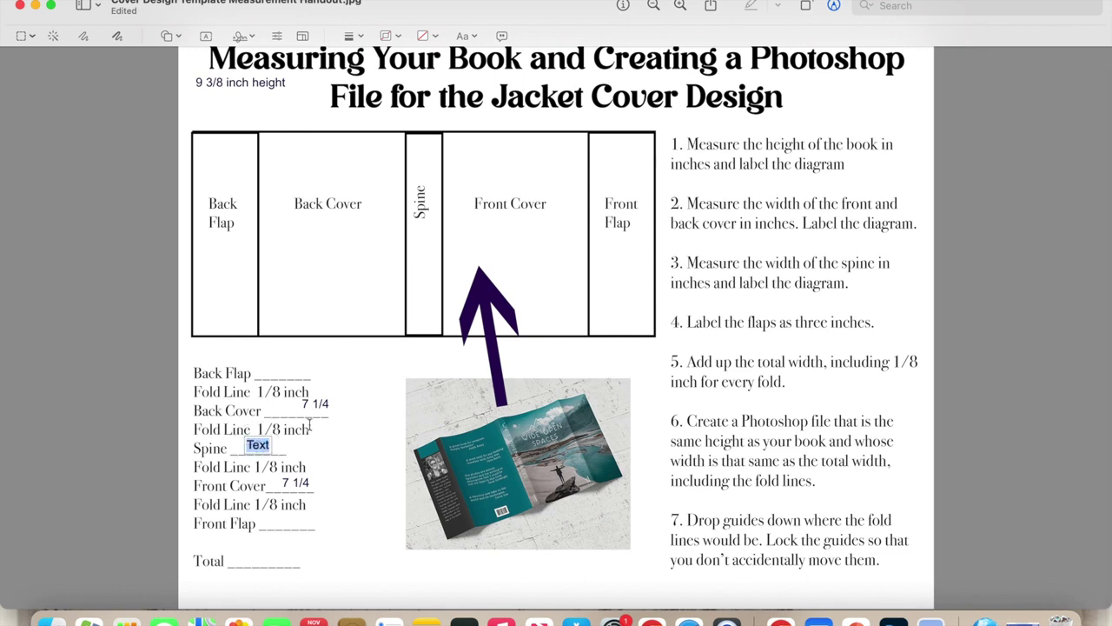
text(1 1/16)
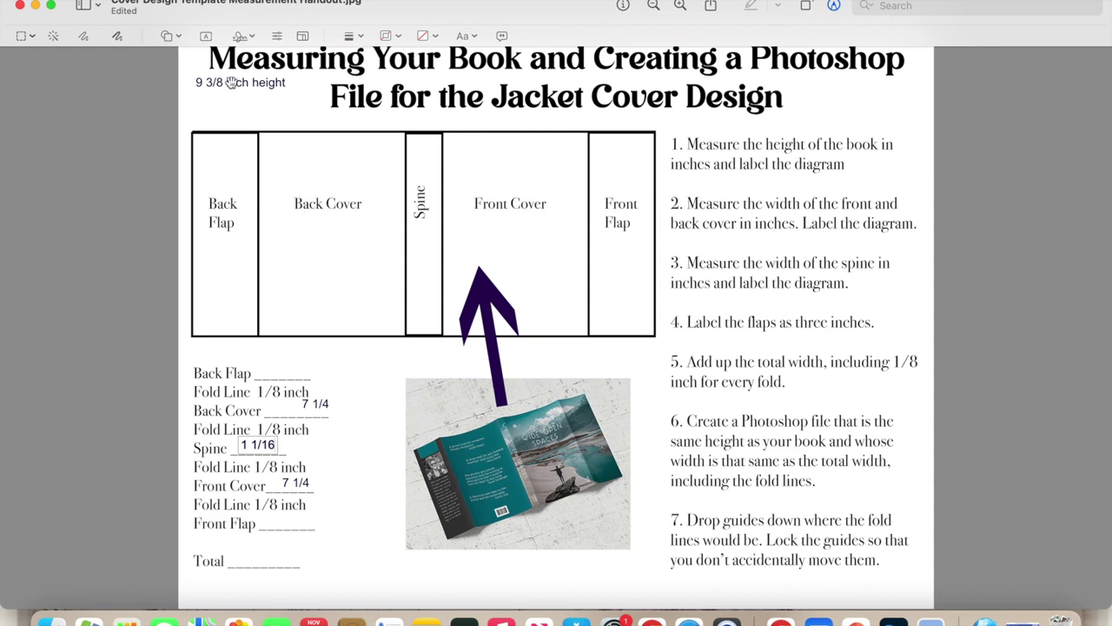
click(206, 35)
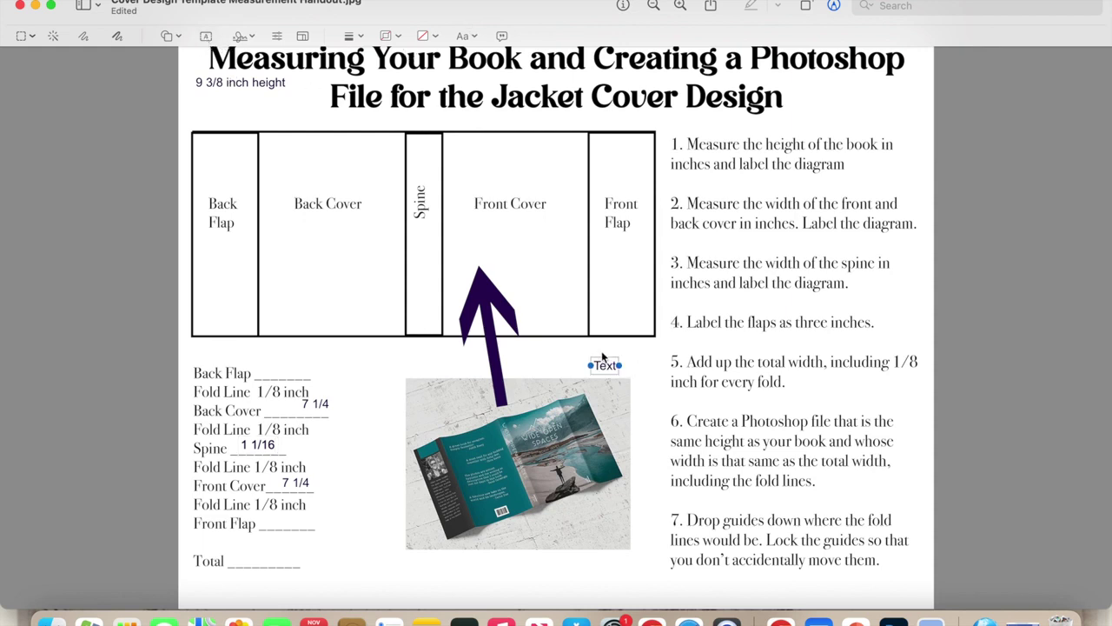
Step: Move the new label onto the Back Flap line and make it read 3
drag(606, 358, 283, 366)
double_click(283, 365)
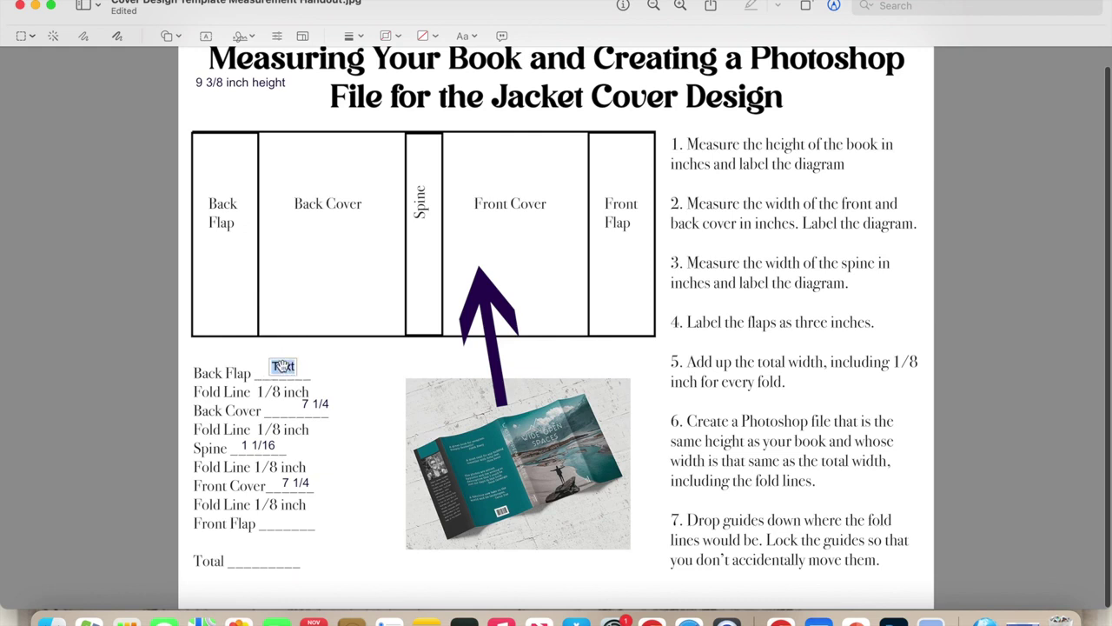
text(3)
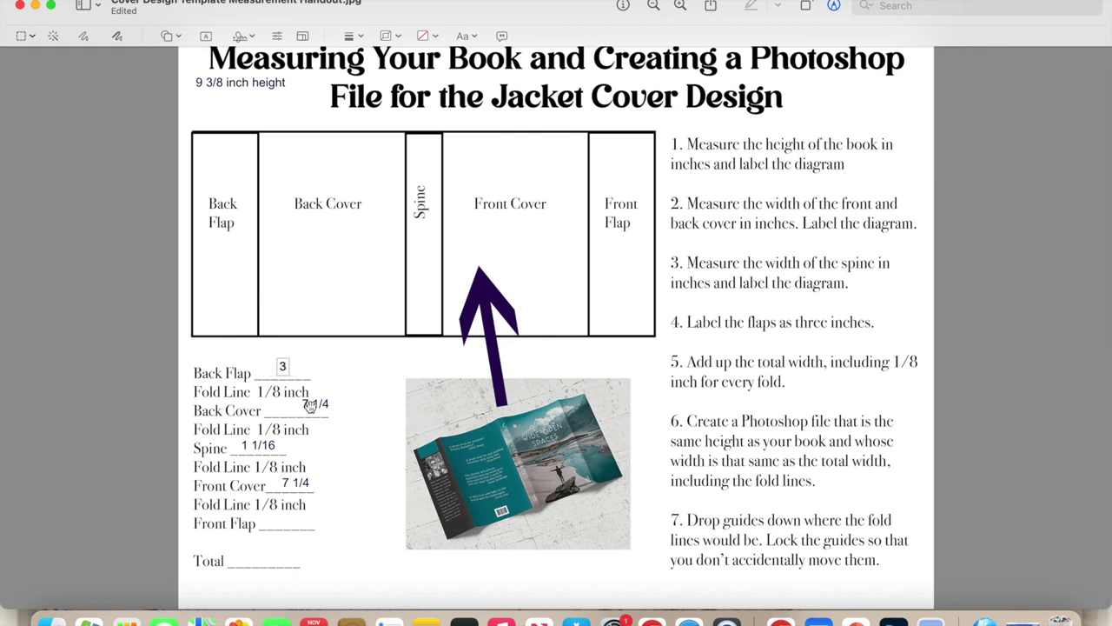
Step: Add another label on the Front Flap blank reading 3
click(206, 36)
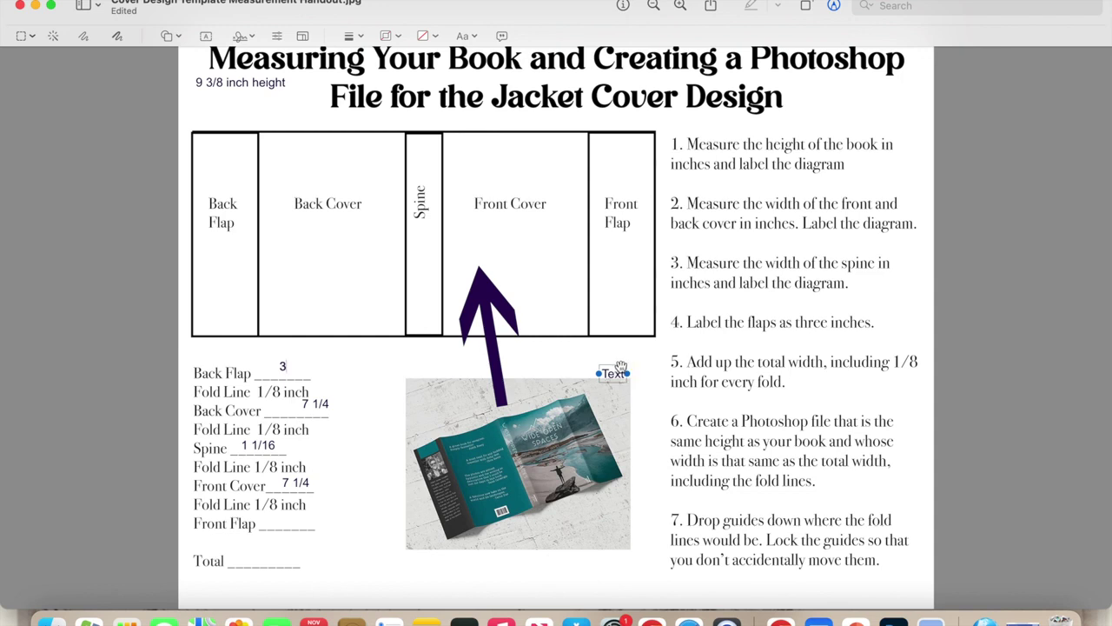
mouse_move(620, 365)
mouse_down()
mouse_move(277, 519)
mouse_move(326, 520)
mouse_up()
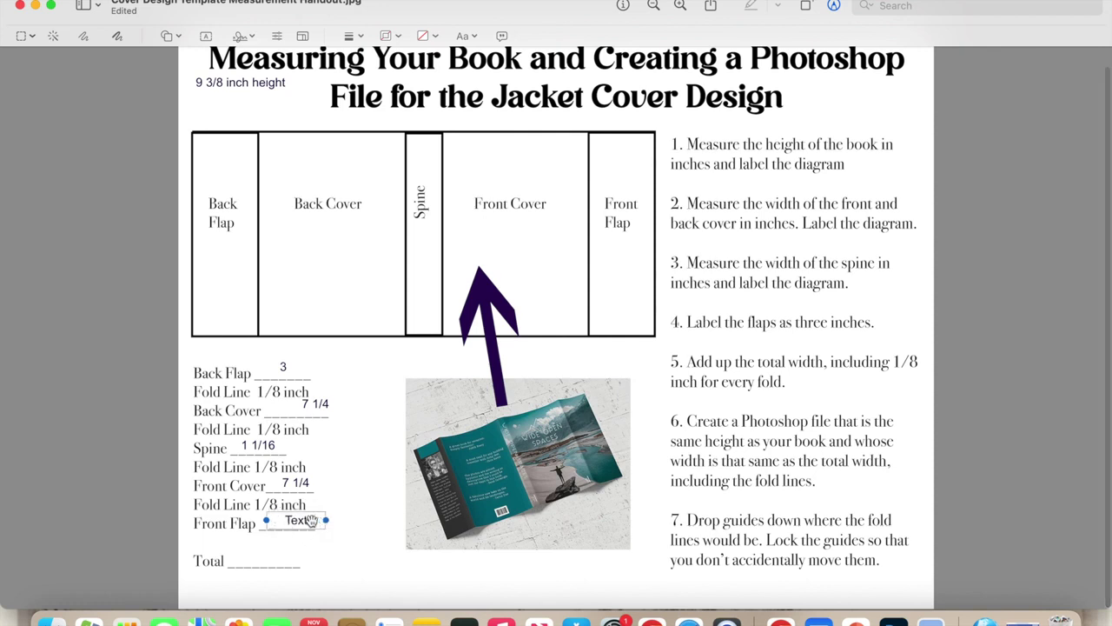
double_click(312, 520)
text(3)
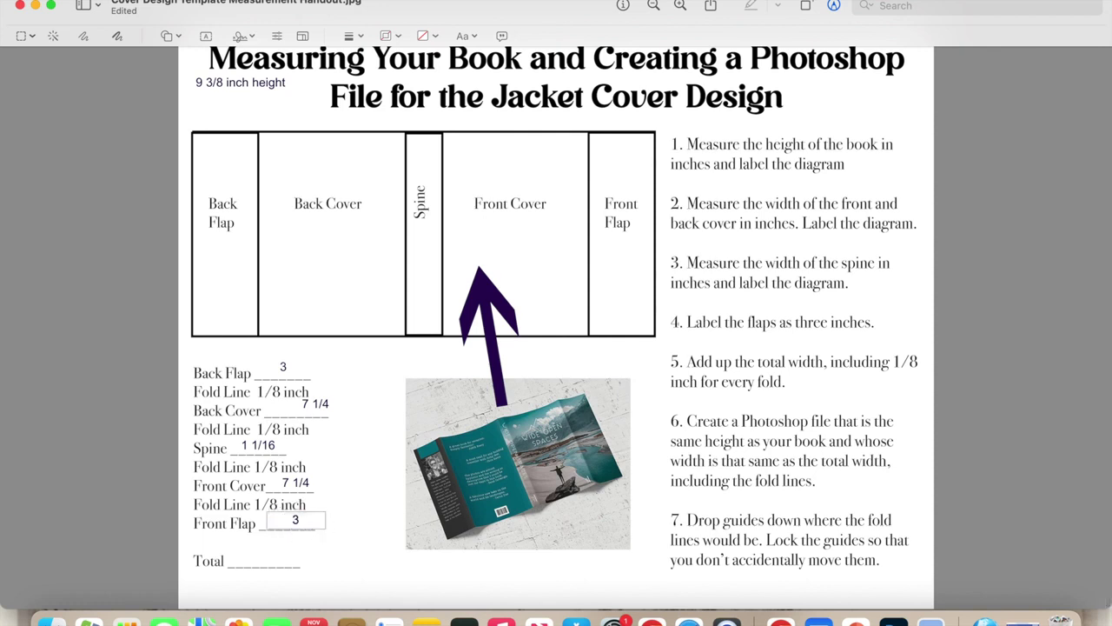
click(363, 492)
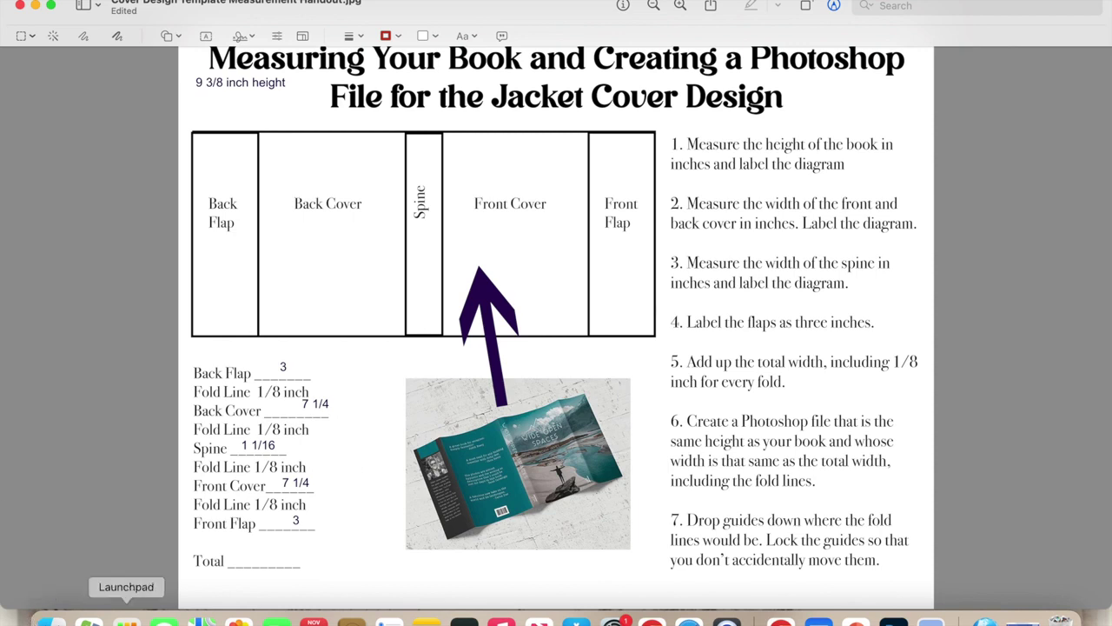
click(126, 619)
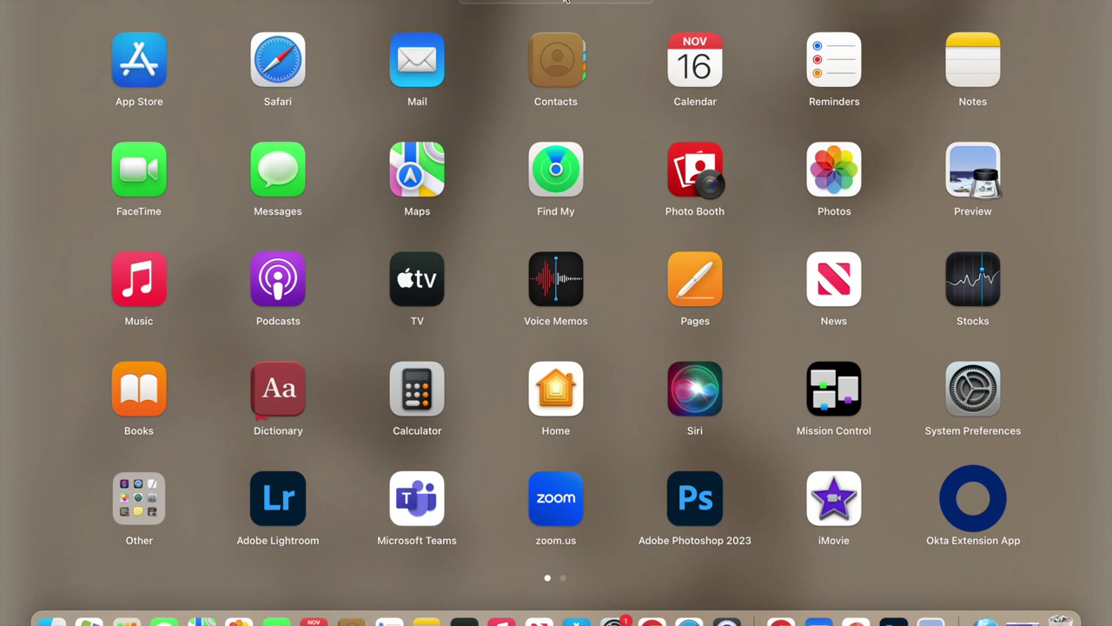
Step: Search Launchpad for 'cal' and launch Calculator
text(cal)
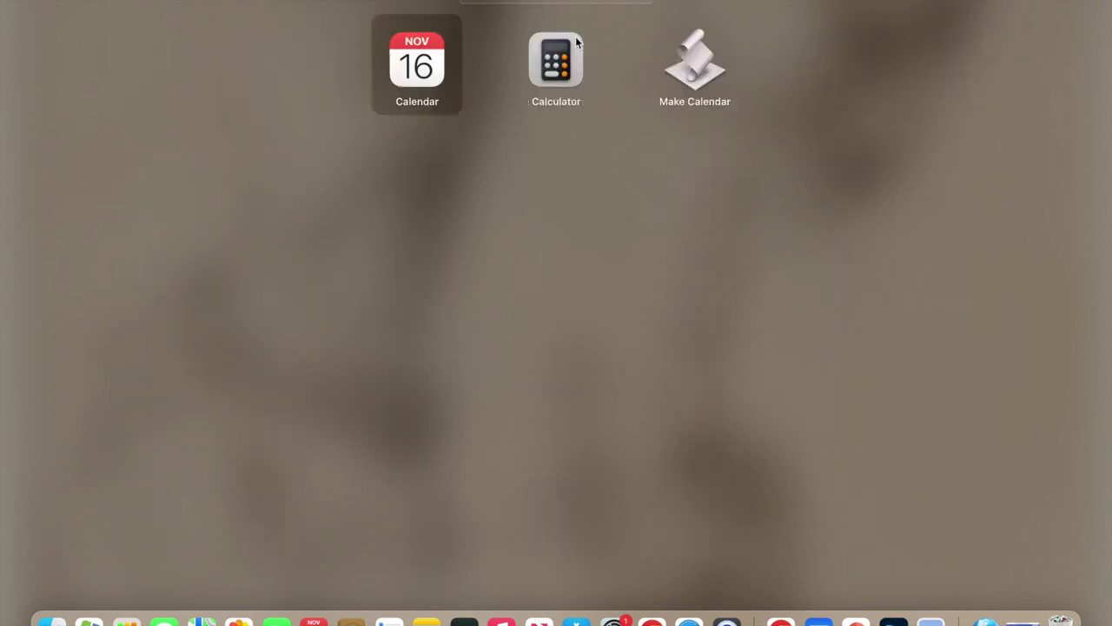
click(576, 41)
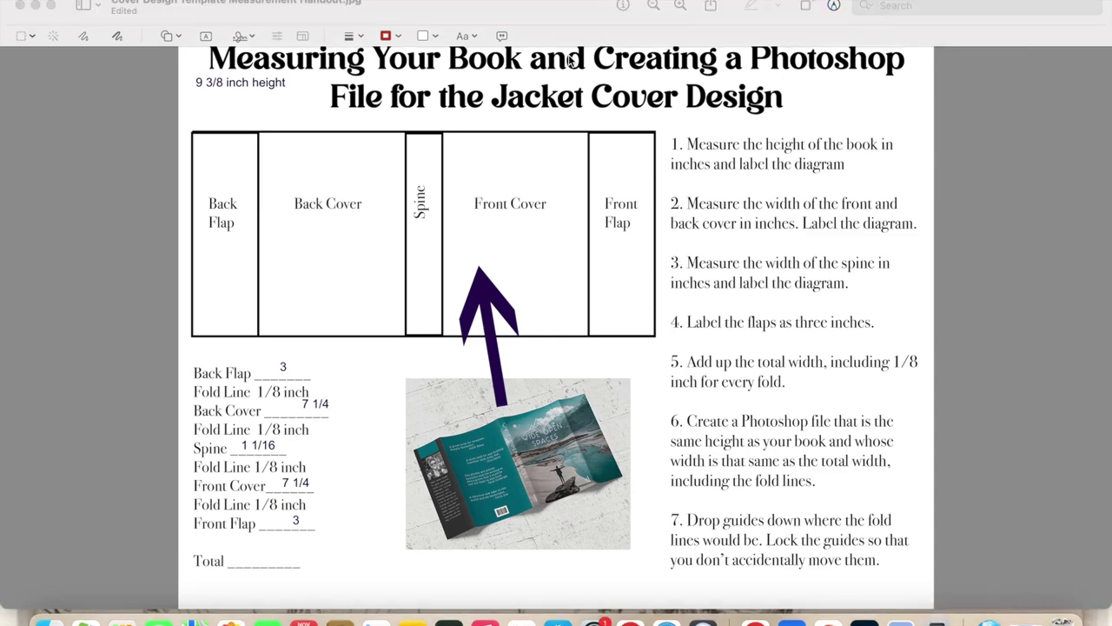
Step: Move Calculator aside and compute 1 ÷ 8 = 0.125
drag(738, 3, 817, 116)
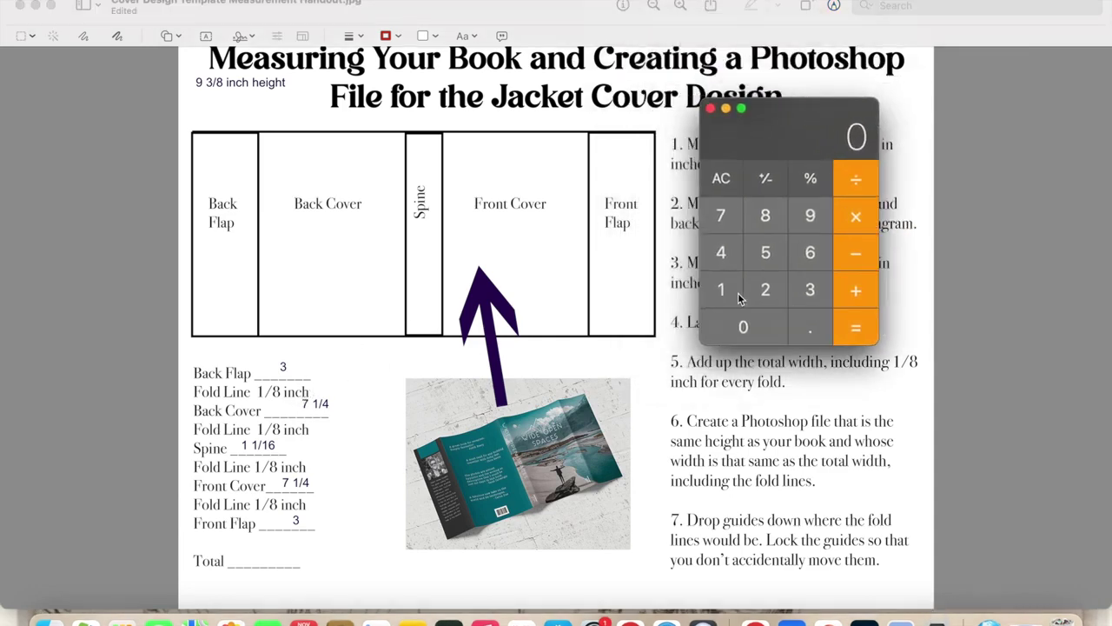
click(727, 289)
click(861, 192)
click(769, 216)
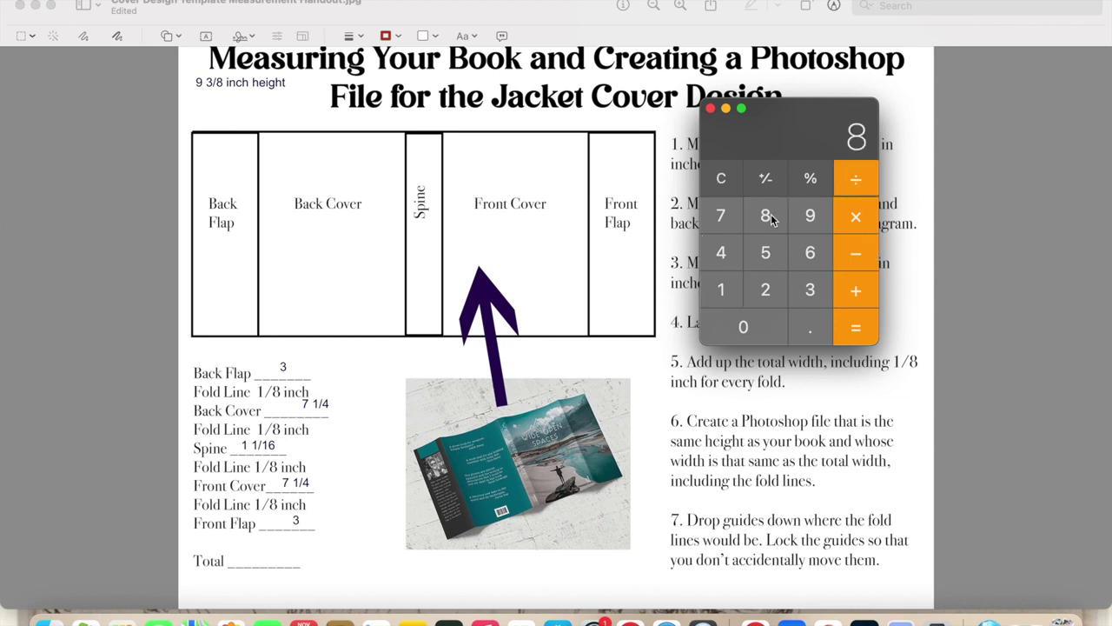
click(854, 329)
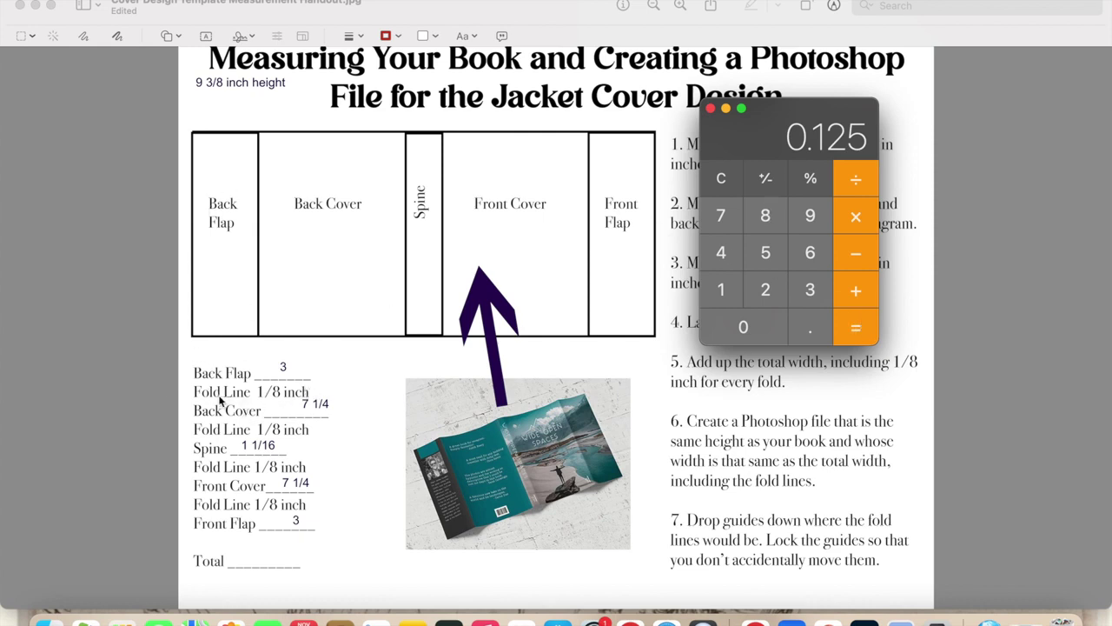
Step: Add a .125 label beside the handout's first fold-line row
click(470, 39)
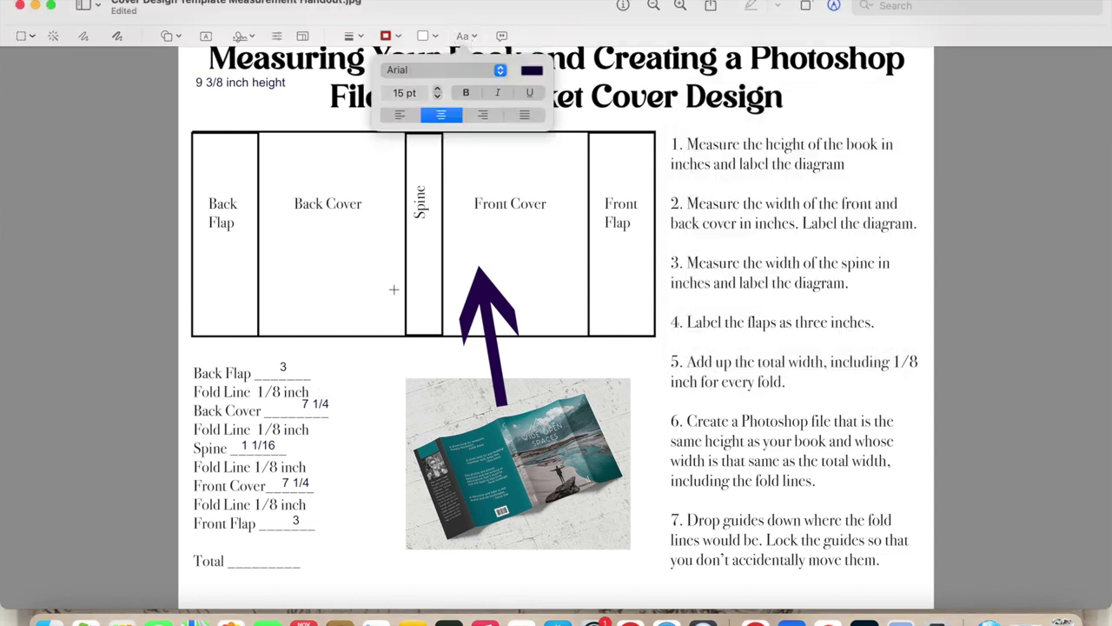
click(206, 36)
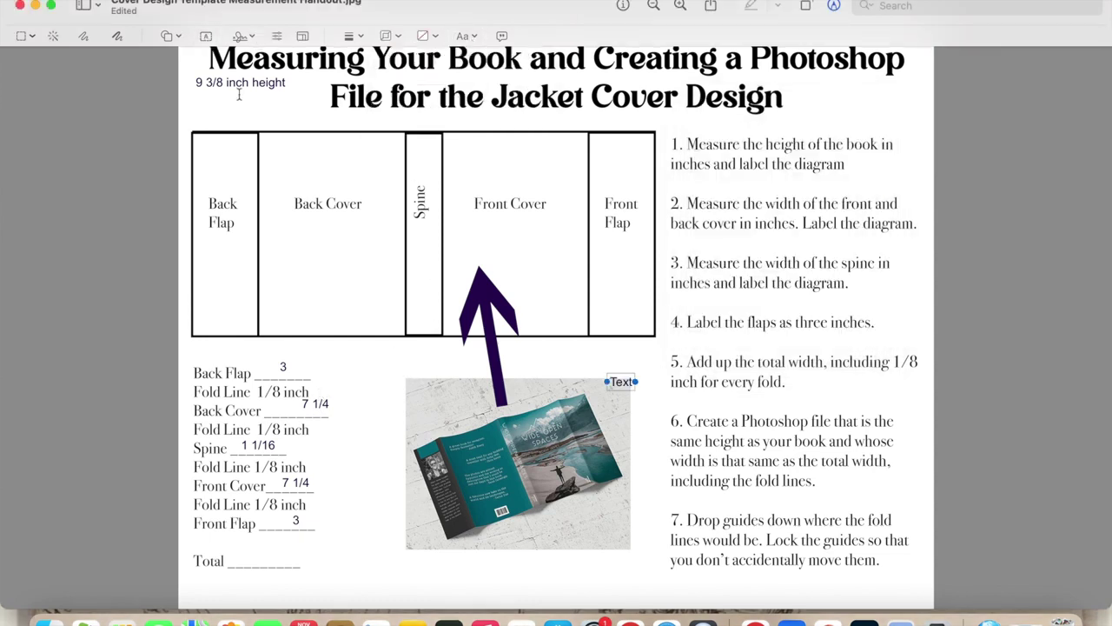
drag(337, 382, 403, 403)
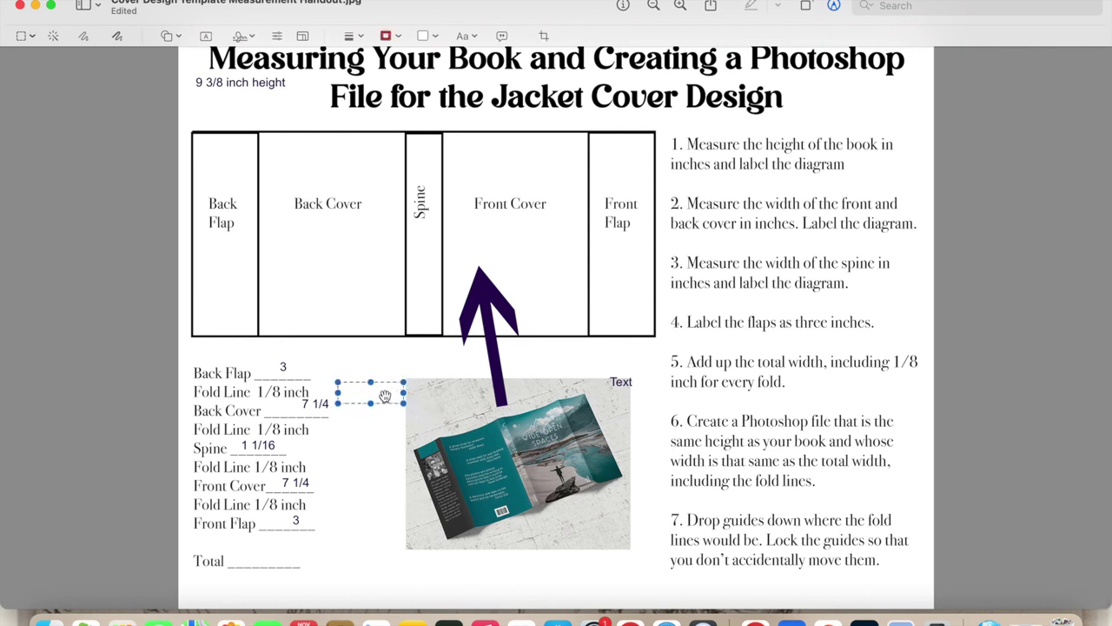
click(206, 36)
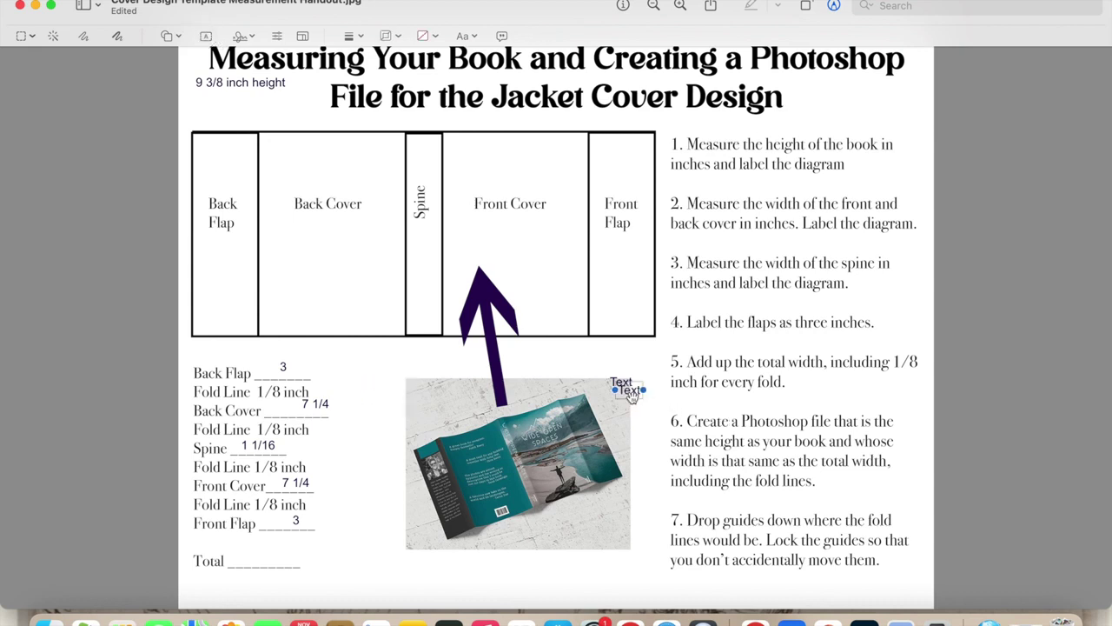
drag(632, 395, 380, 416)
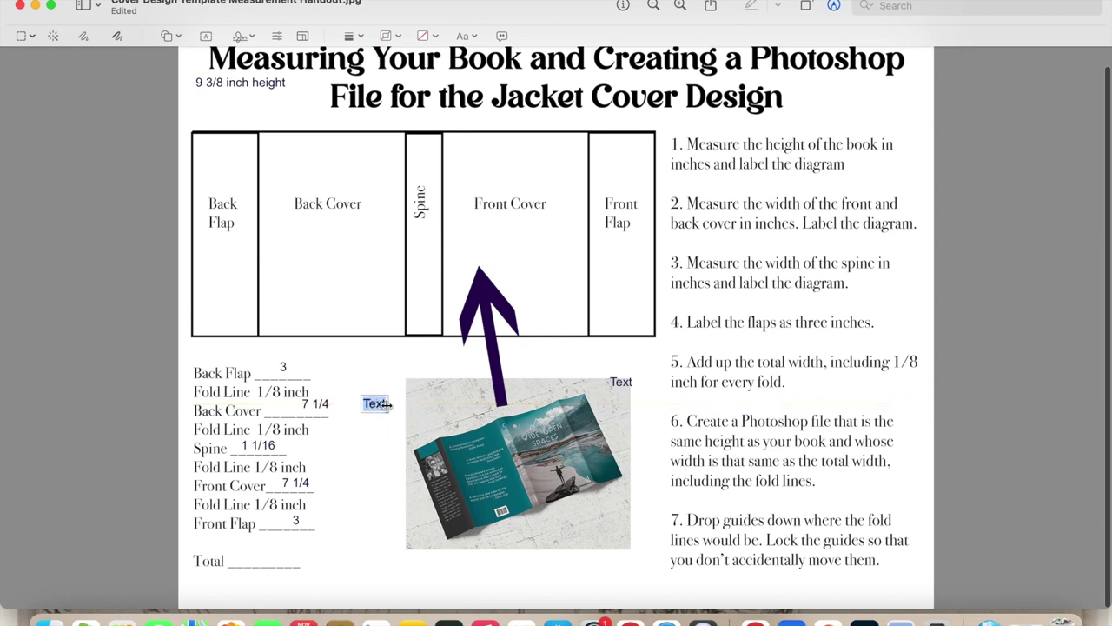
double_click(376, 404)
key(BackSpace)
text(.125)
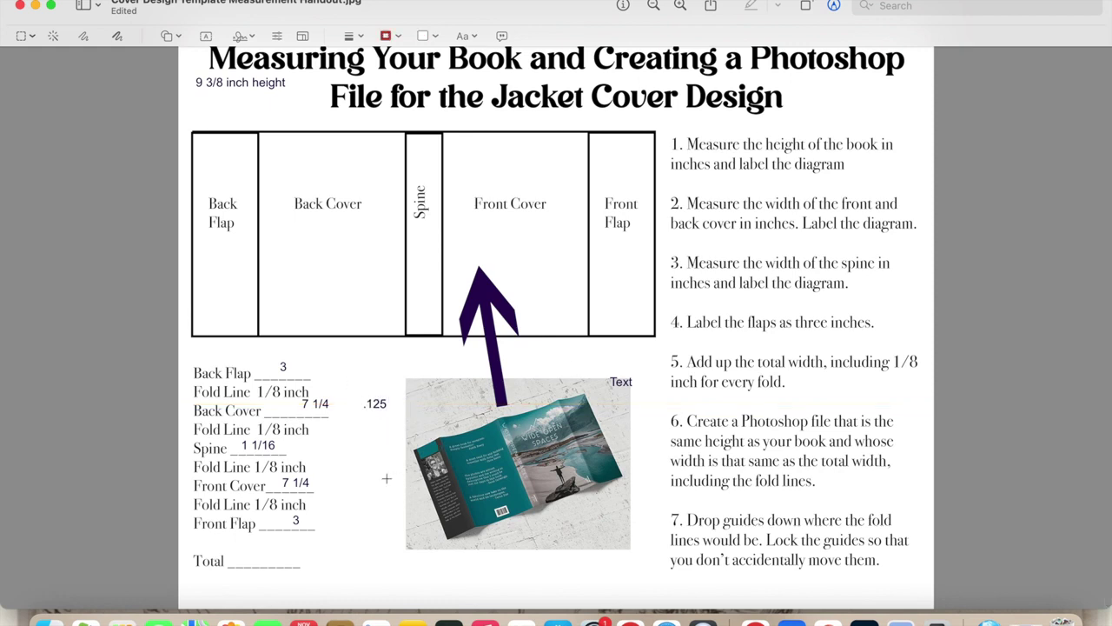
click(375, 403)
drag(376, 404, 383, 442)
Step: Duplicate the .125 label down to the next Fold Line row
key(super+d)
drag(385, 445, 374, 475)
key(Delete)
key(super+z)
drag(377, 480, 376, 474)
click(315, 529)
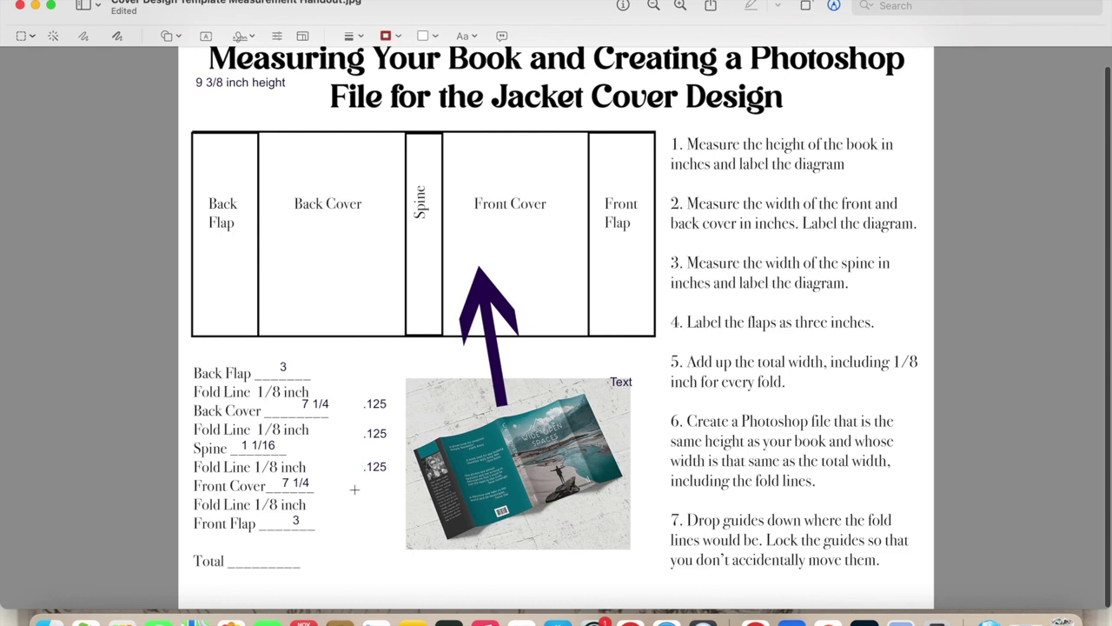
click(376, 467)
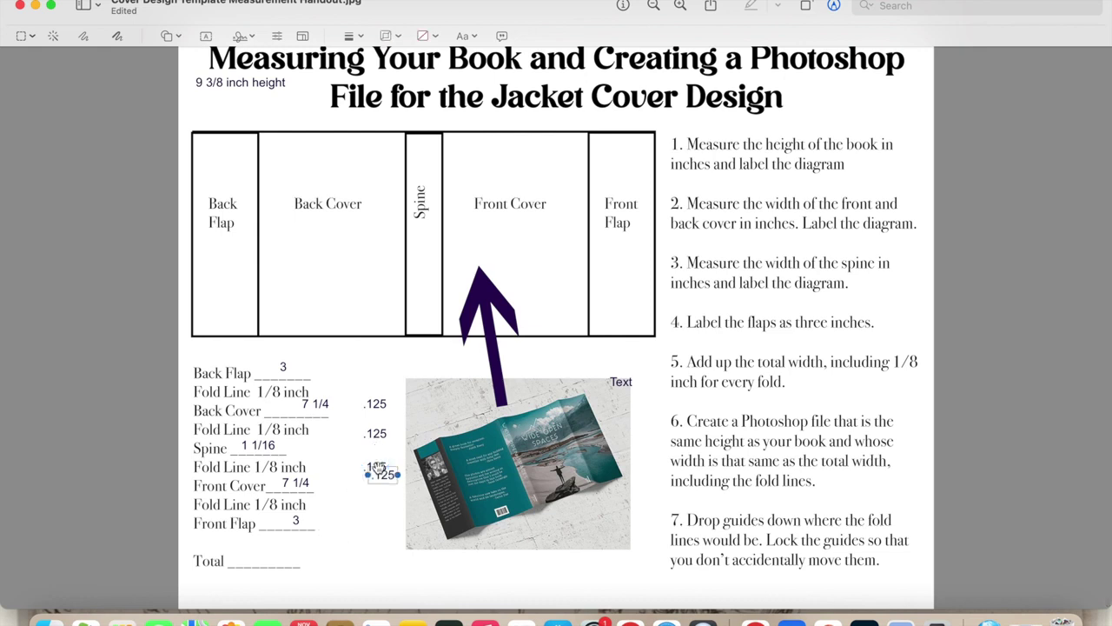
drag(385, 480, 381, 511)
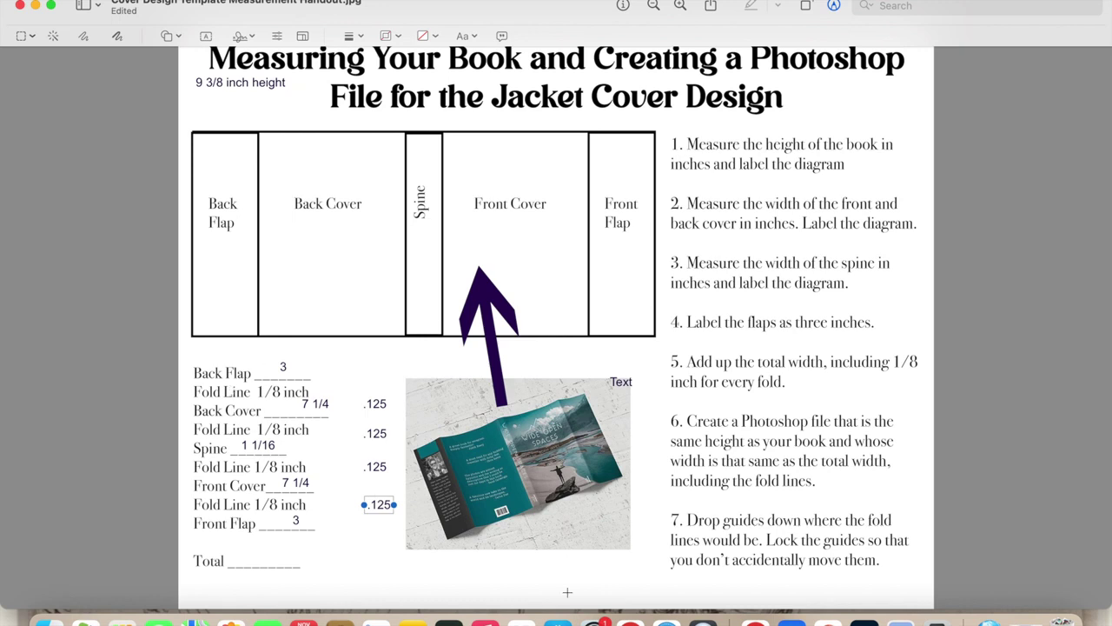
Step: Make another .125 copy and align all .125 labels in one column
key(super+d)
drag(393, 530, 374, 390)
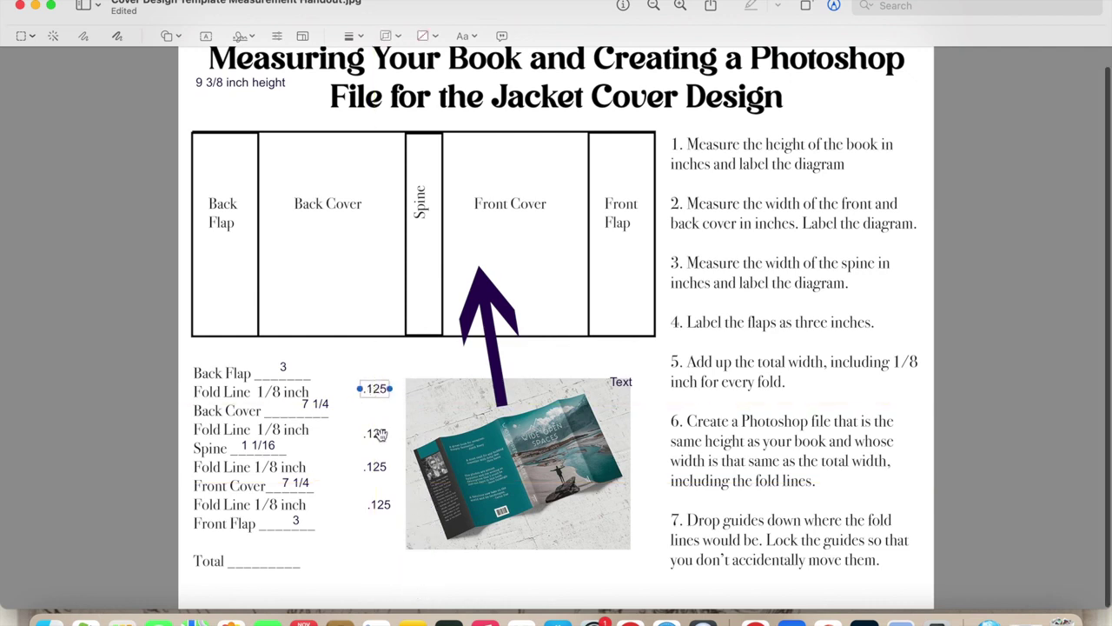
drag(377, 434, 378, 431)
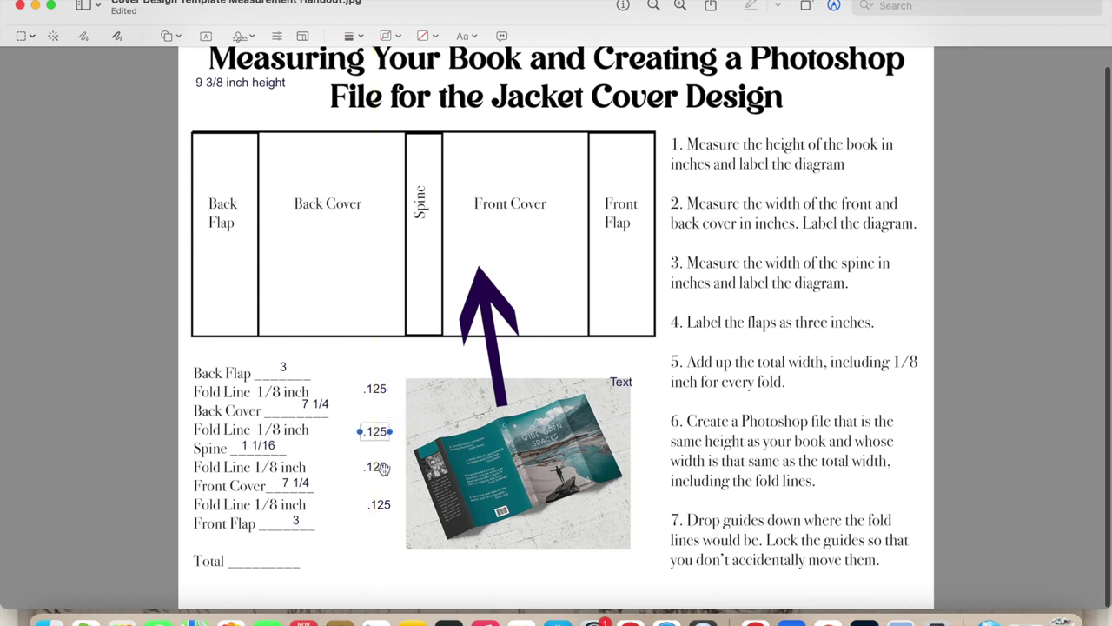
click(380, 469)
drag(392, 509, 380, 510)
click(383, 580)
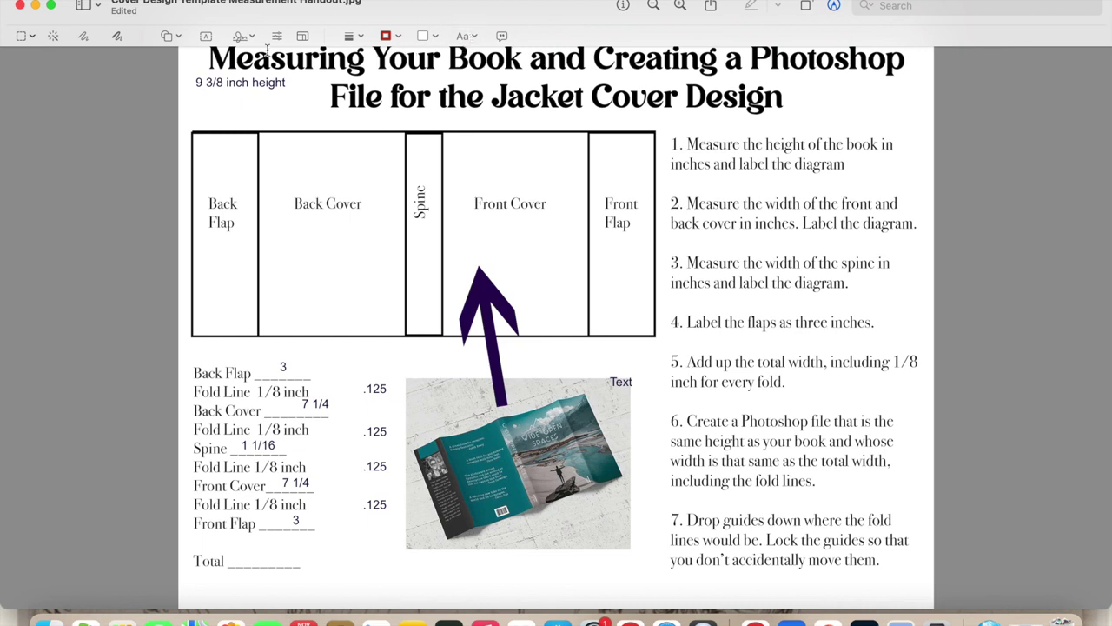
Step: Place labels reading 3 beside the Back Flap and Front Flap rows
click(207, 36)
drag(637, 400, 368, 367)
double_click(368, 367)
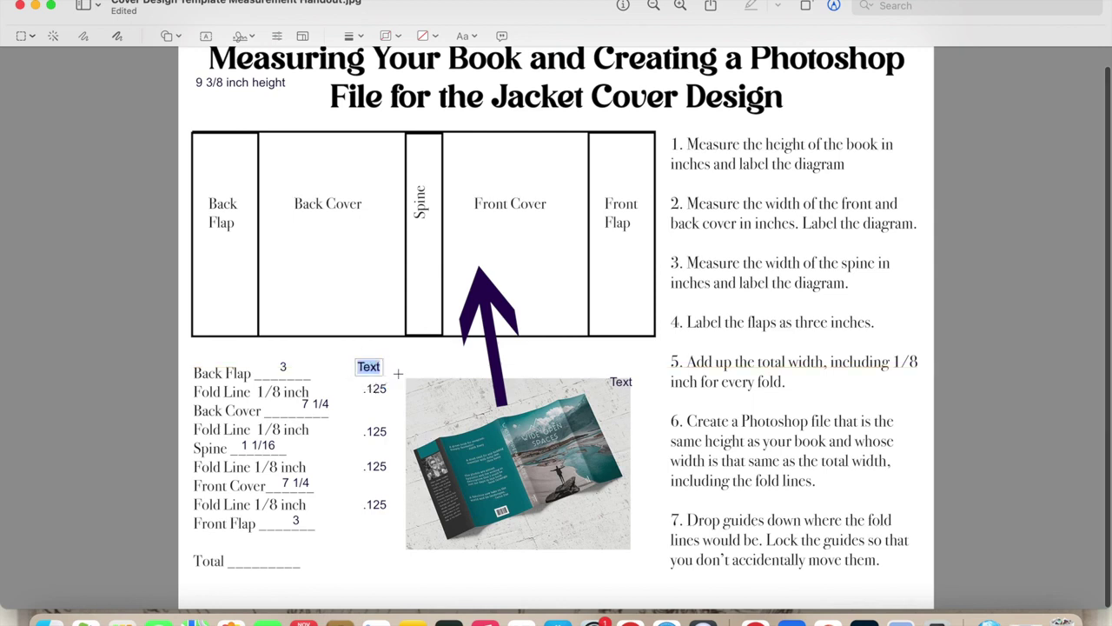
text(3)
click(622, 383)
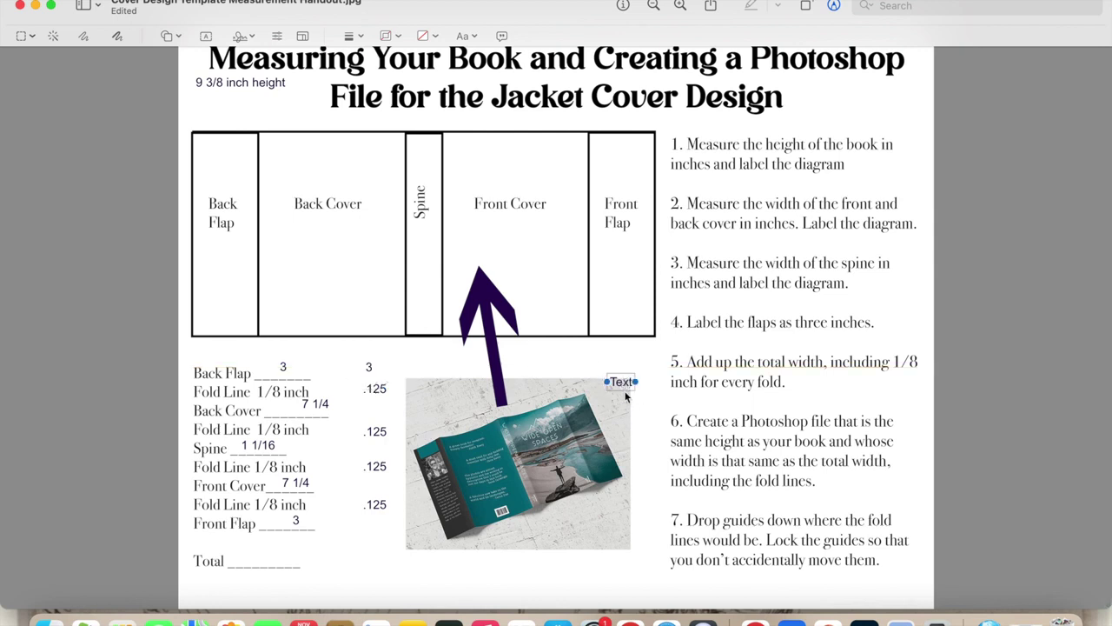
drag(626, 396, 371, 527)
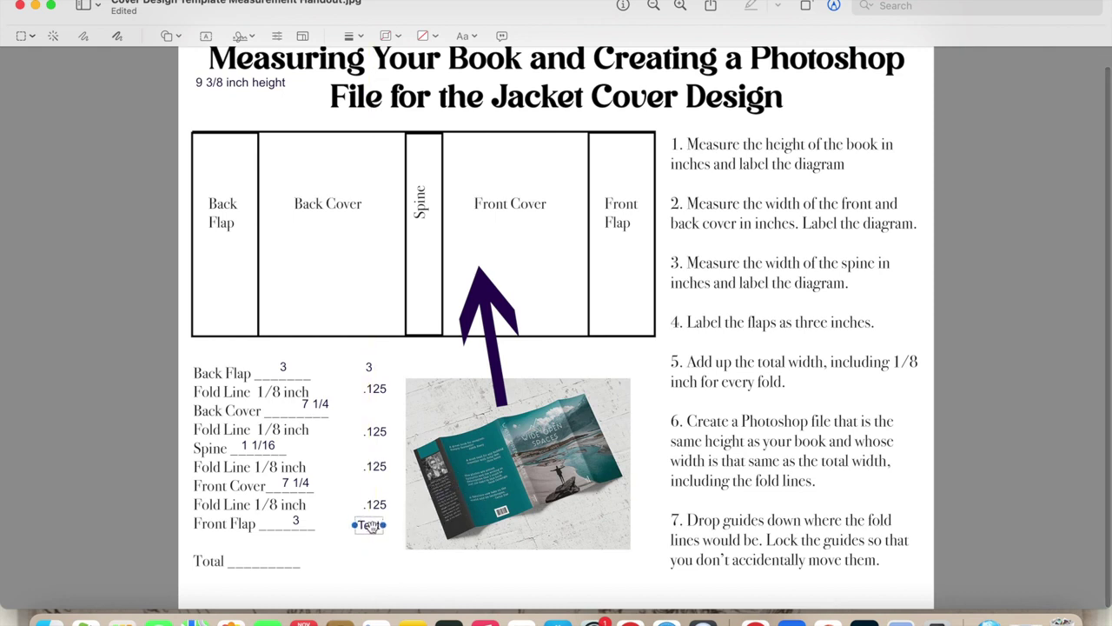
text(3)
click(393, 576)
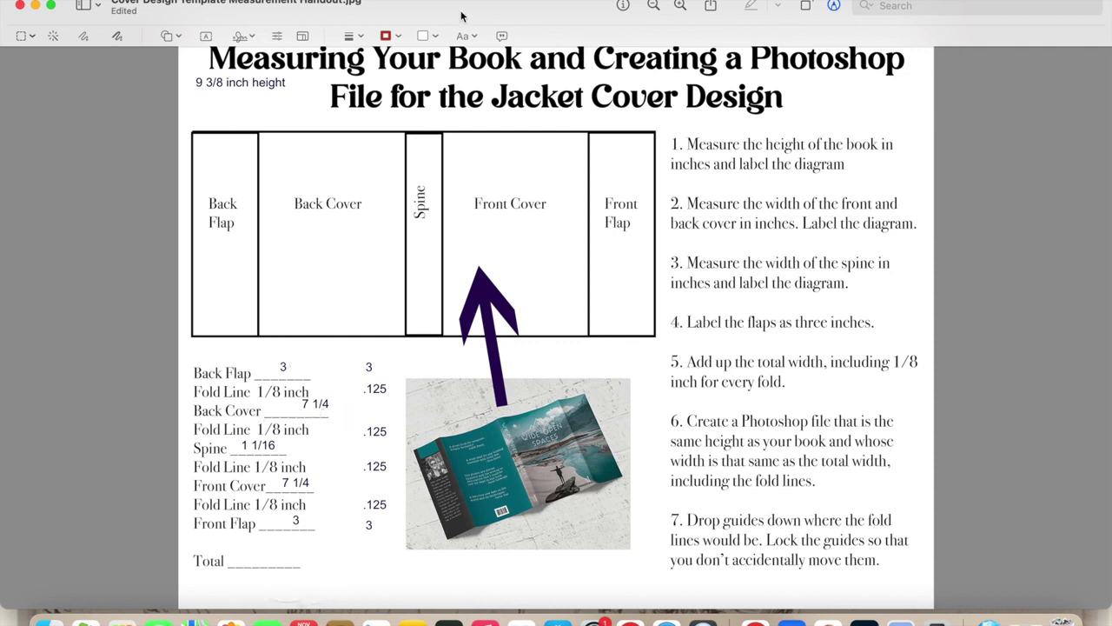
Step: Add a 7.25 label beside Back Cover and copy it beside Front Cover
click(206, 36)
drag(652, 420, 382, 410)
double_click(383, 410)
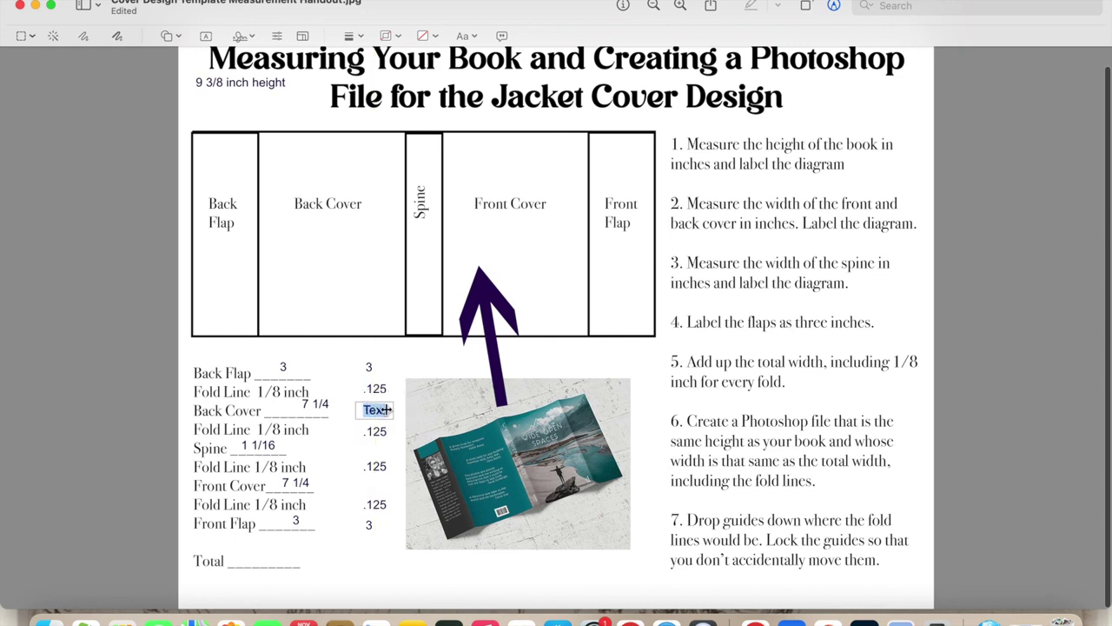
text(7.25)
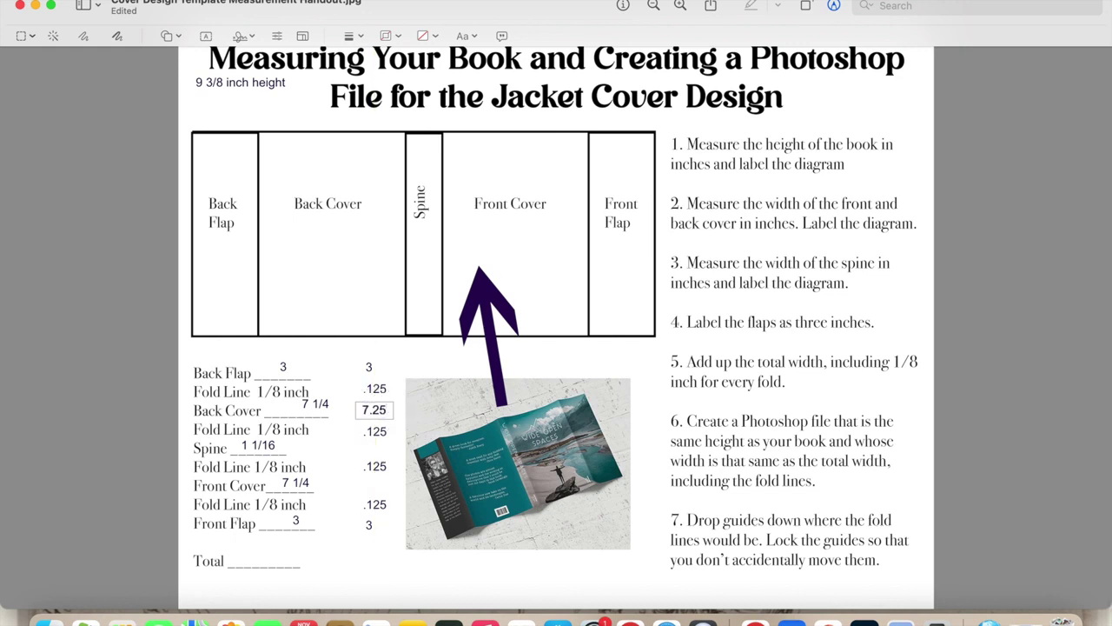
click(418, 418)
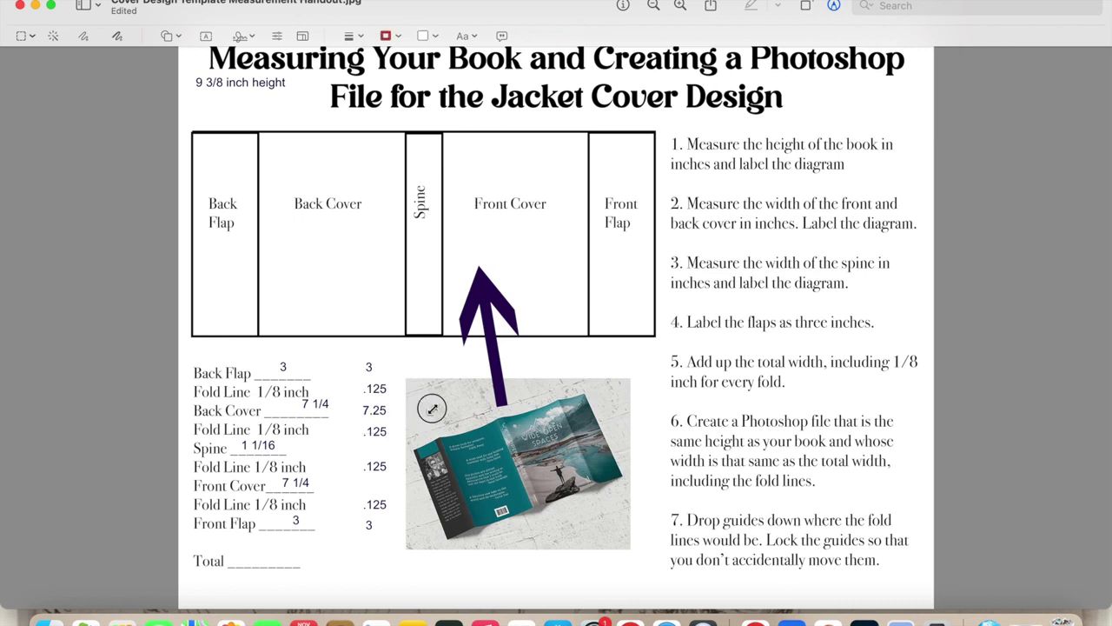
click(375, 410)
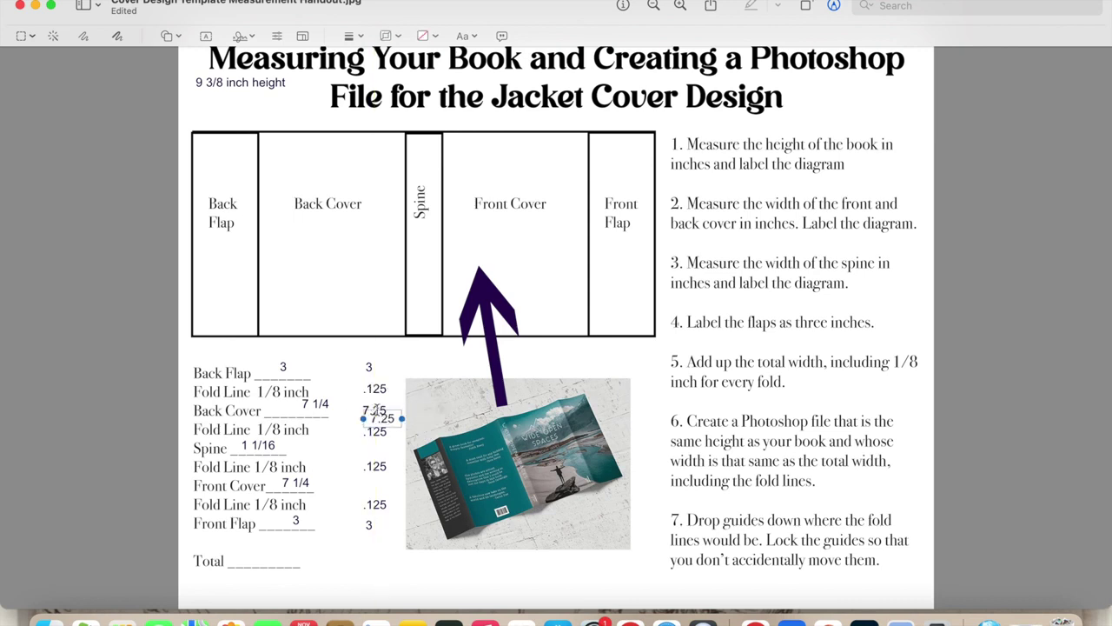
drag(383, 422, 372, 483)
click(389, 443)
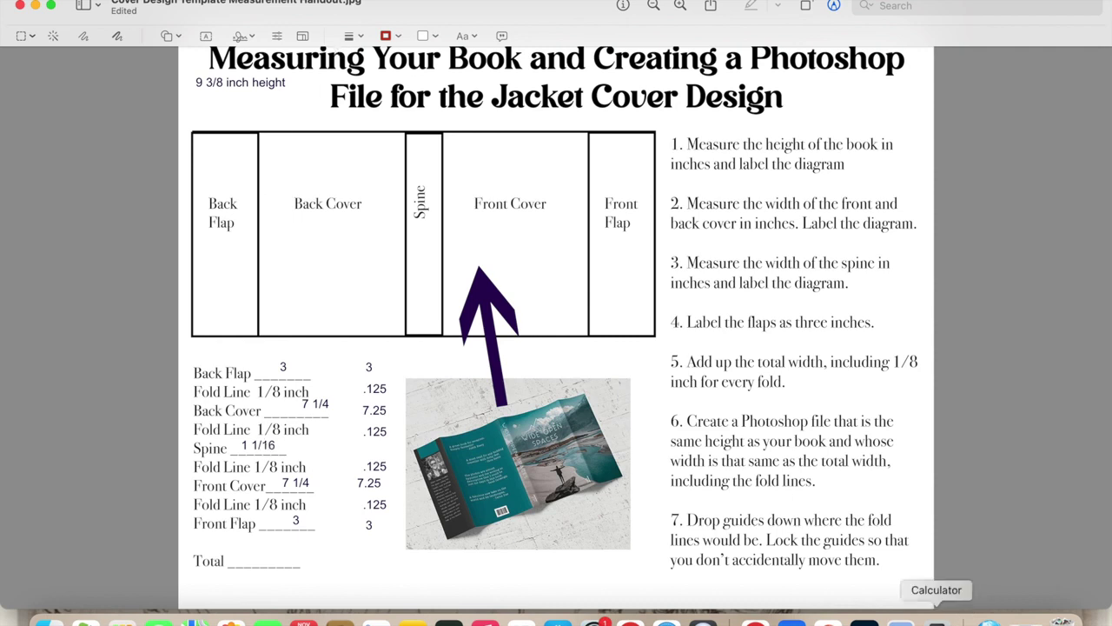
click(937, 621)
Step: Compute 1 ÷ 16 = 0.0625 in Calculator, then close it
click(721, 179)
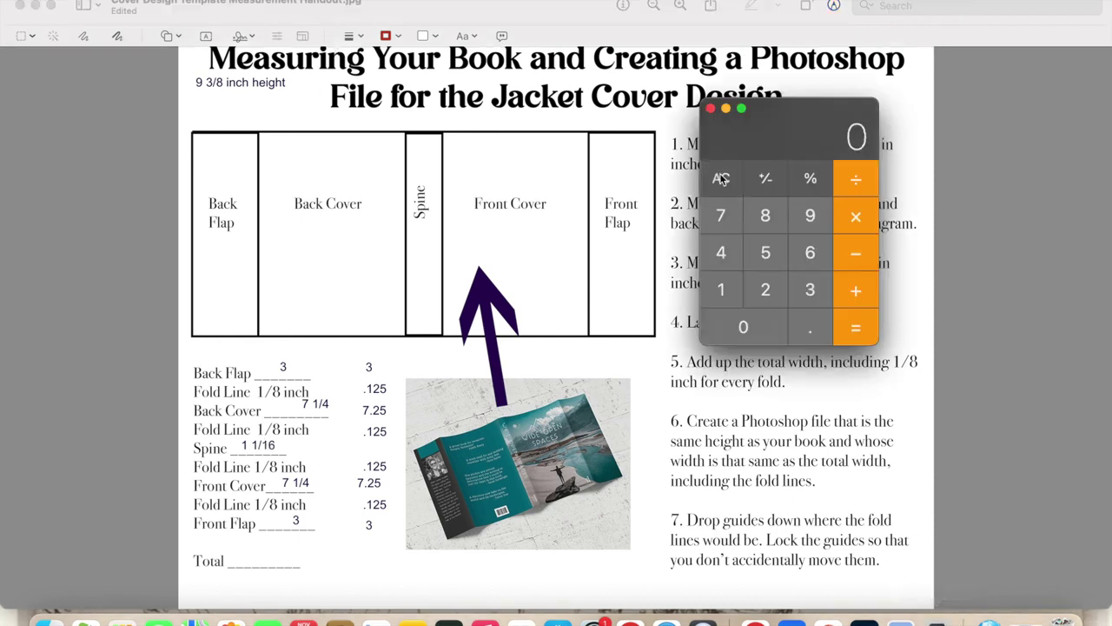
click(721, 286)
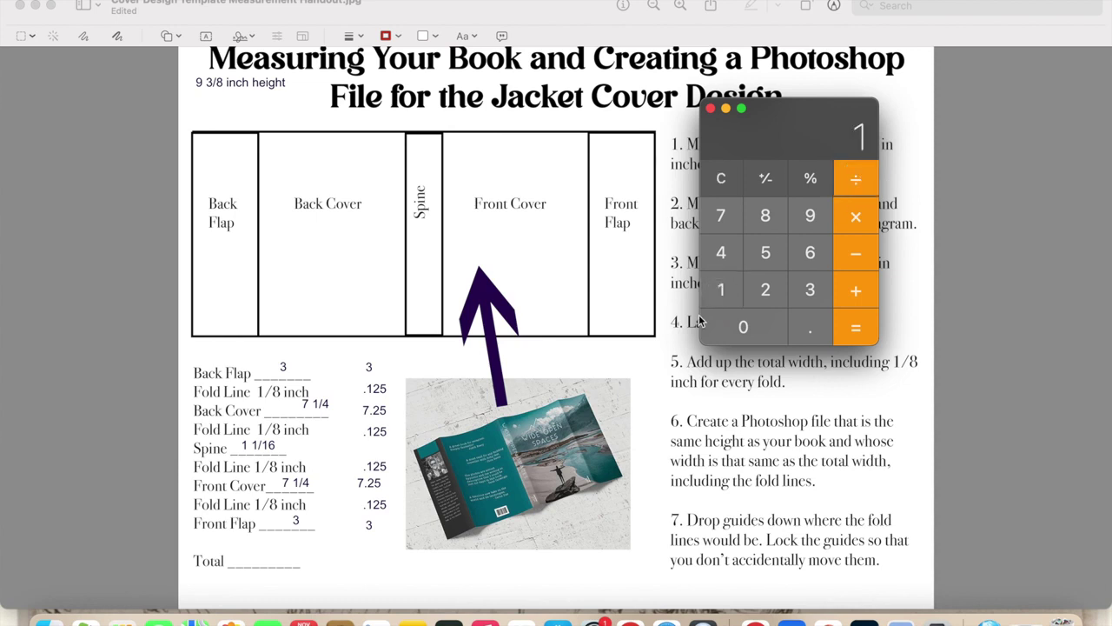
click(810, 253)
click(865, 328)
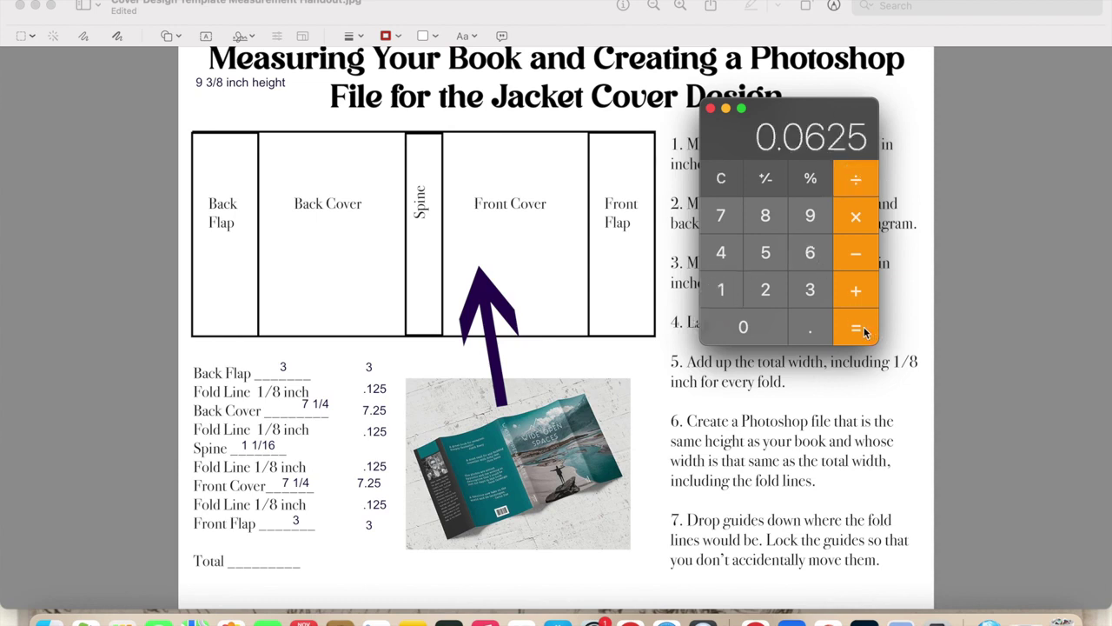
click(710, 109)
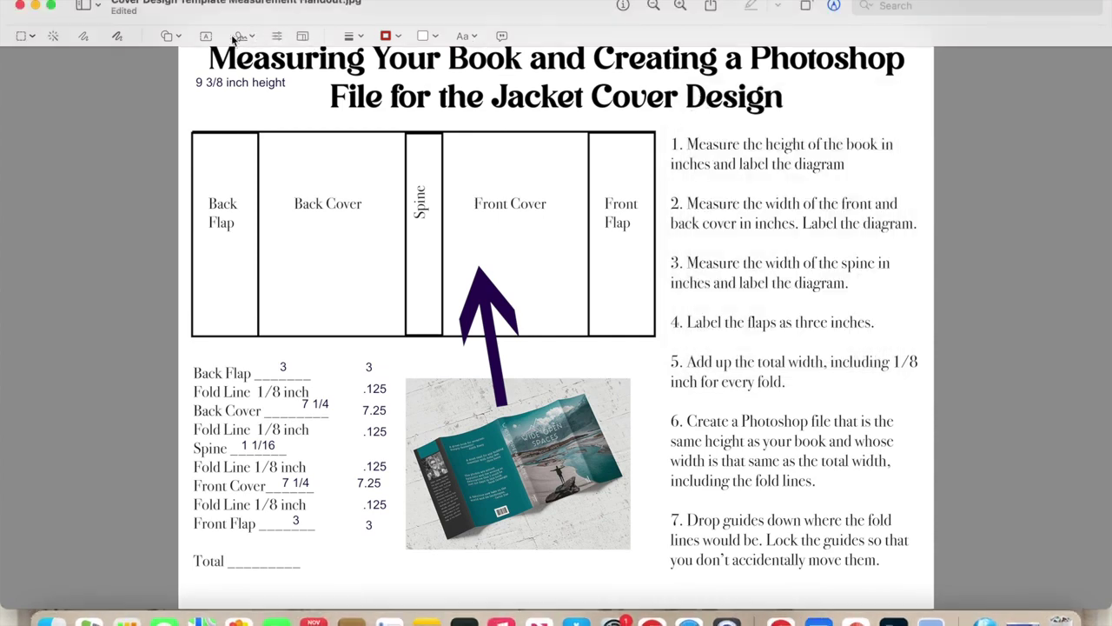
Step: Add a label reading 1.06 beside the Spine row
click(206, 37)
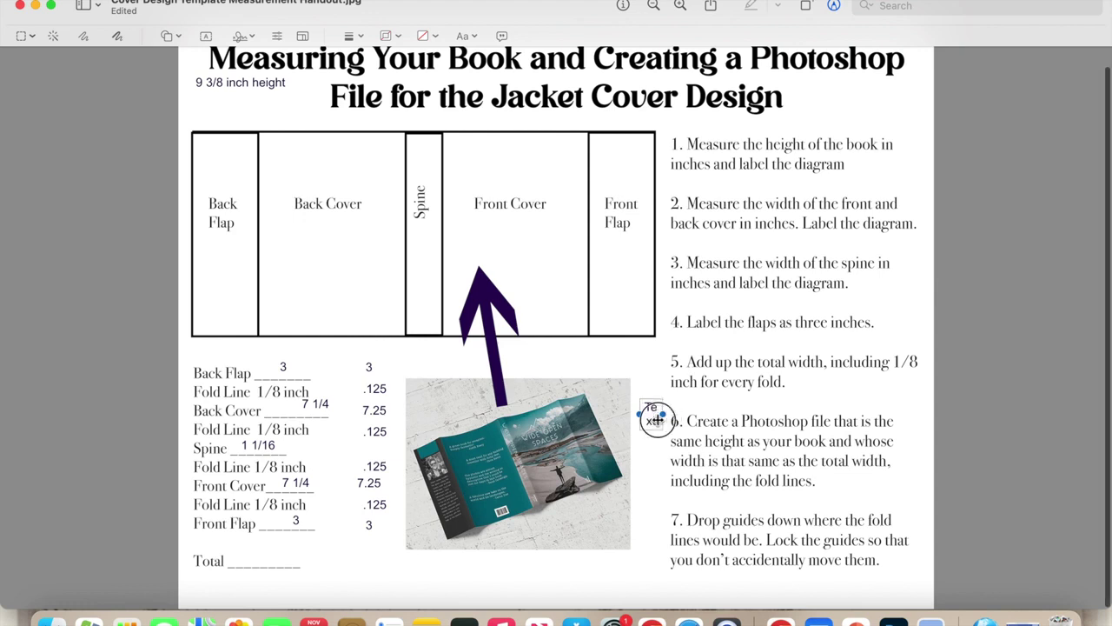
drag(651, 423, 390, 446)
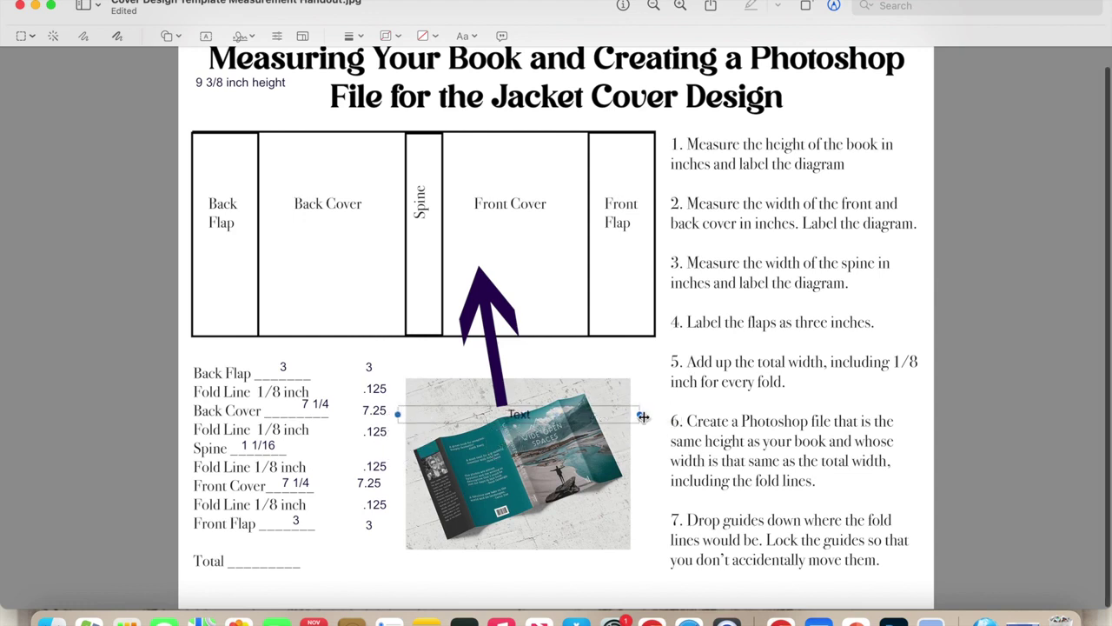
drag(641, 416, 363, 455)
double_click(369, 451)
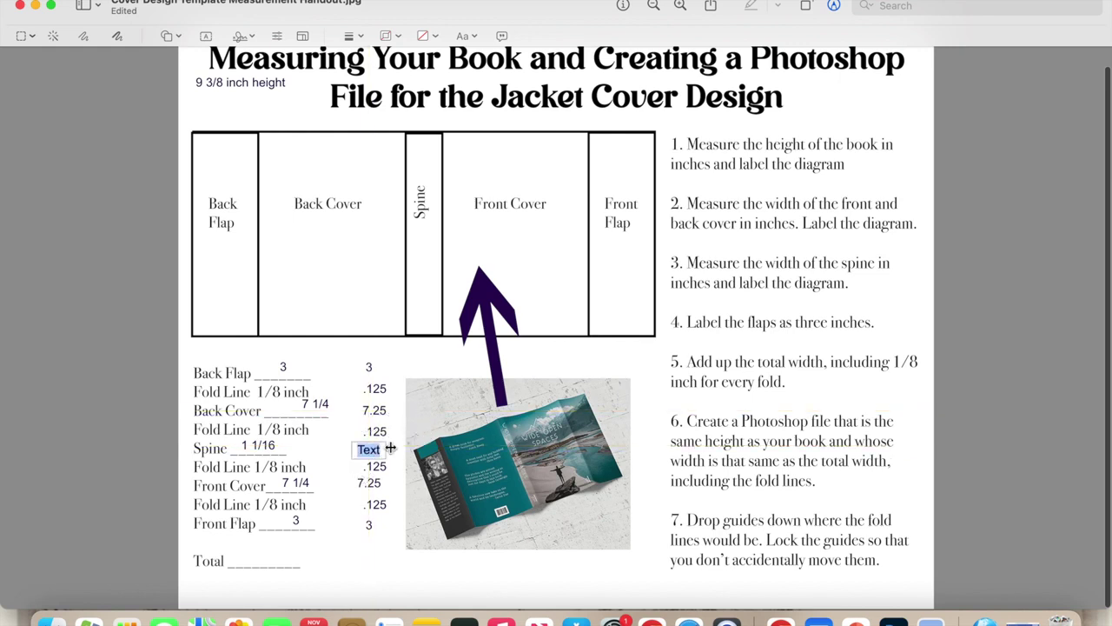
text(1.01)
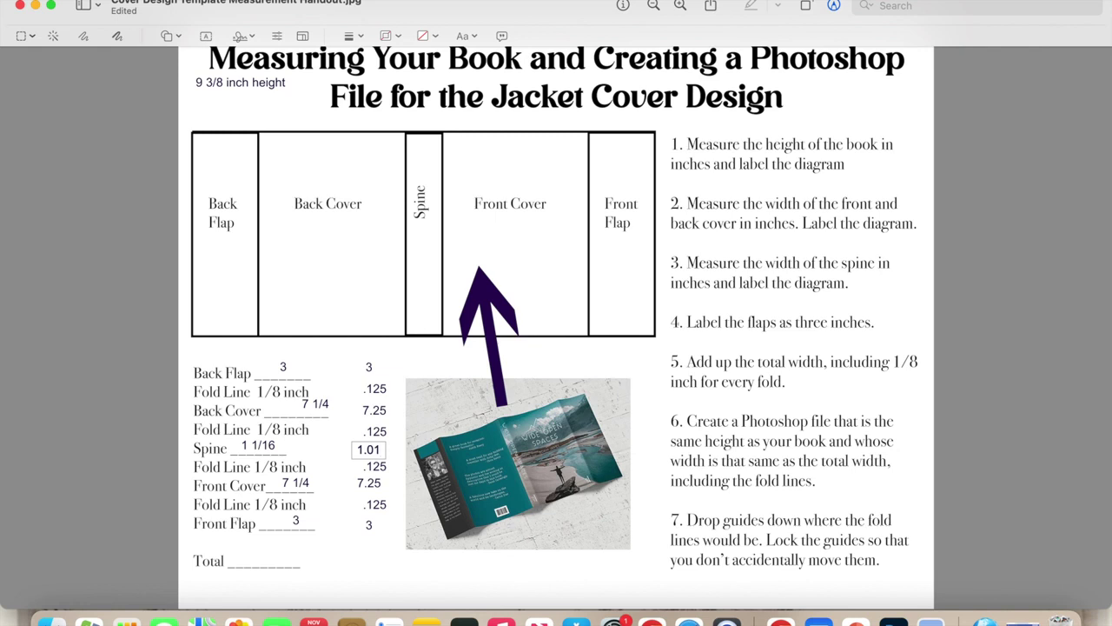
key(BackSpace)
text(6)
click(381, 551)
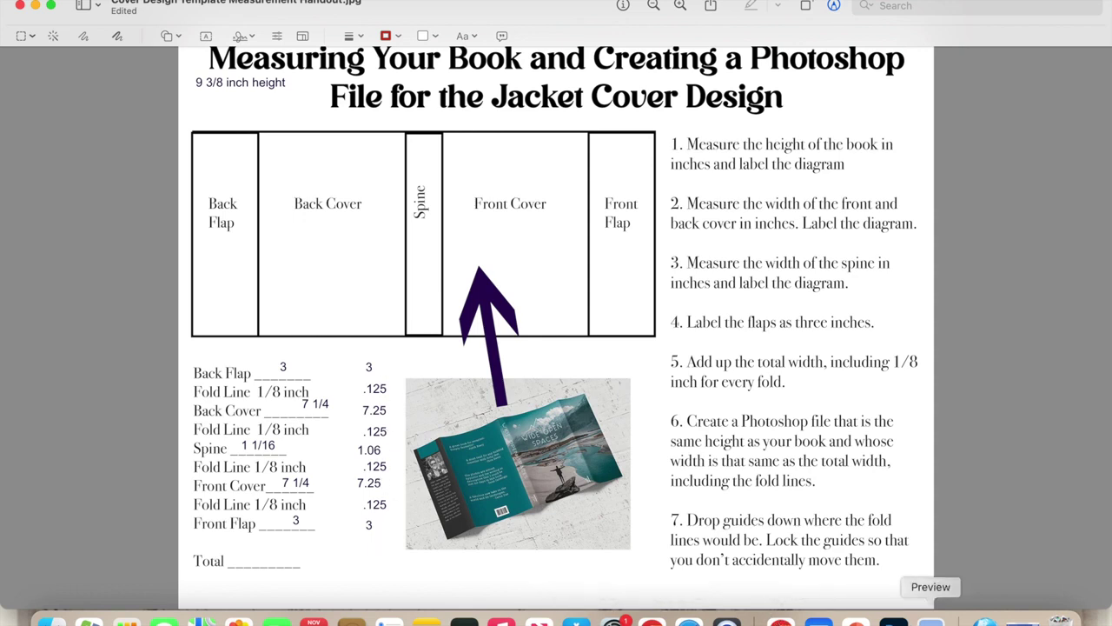
Step: Place a label reading 22.06 beside Total on the handout
drag(542, 12, 496, 8)
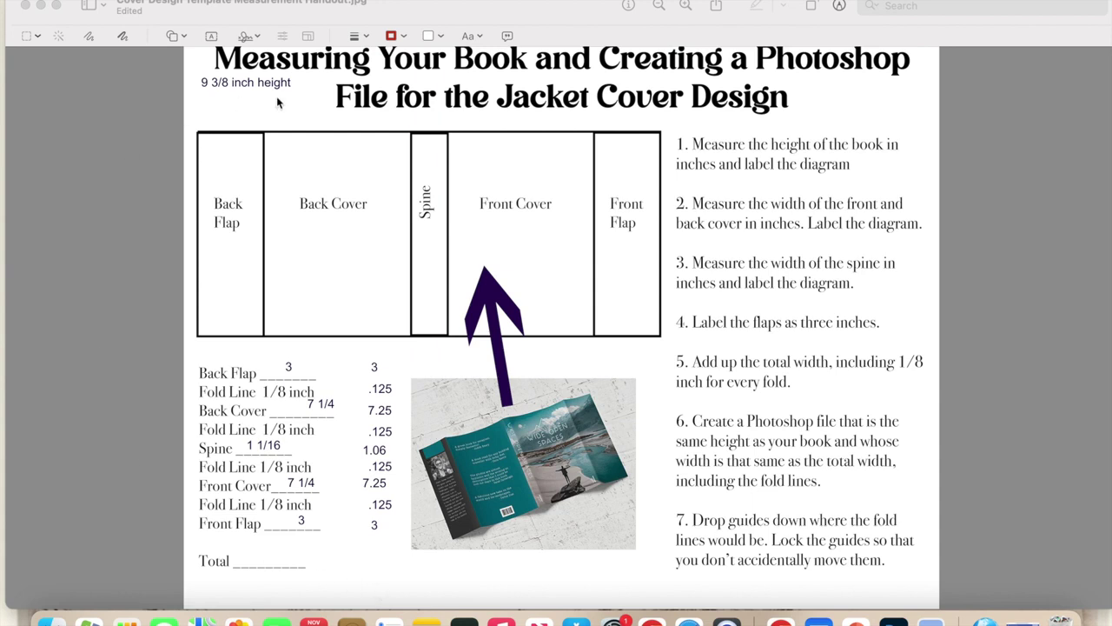
click(210, 36)
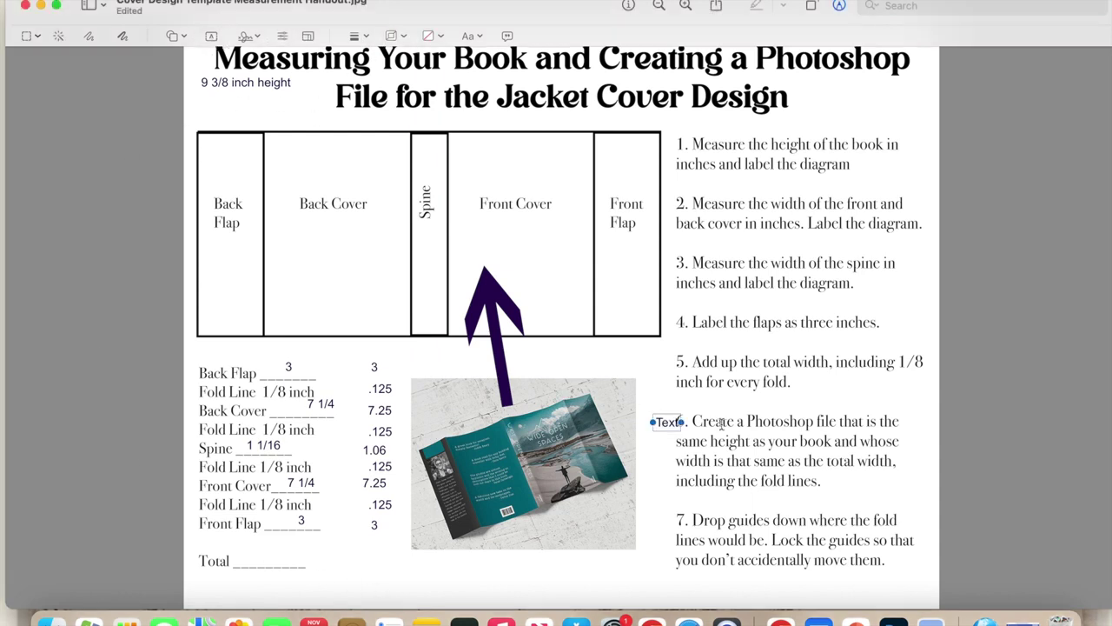
drag(659, 435, 247, 556)
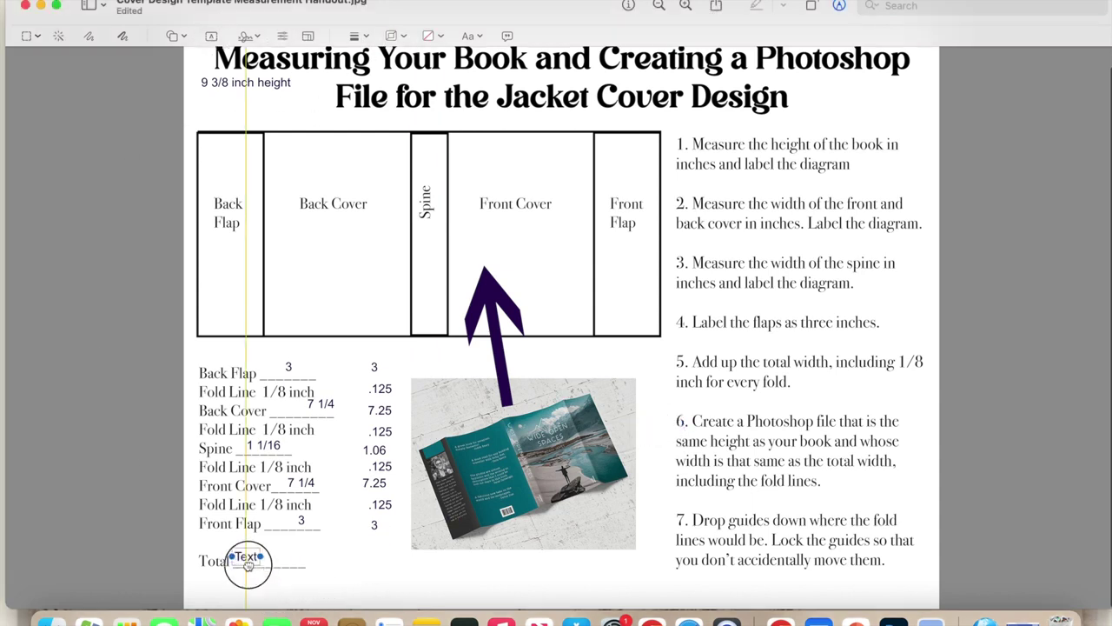
double_click(246, 556)
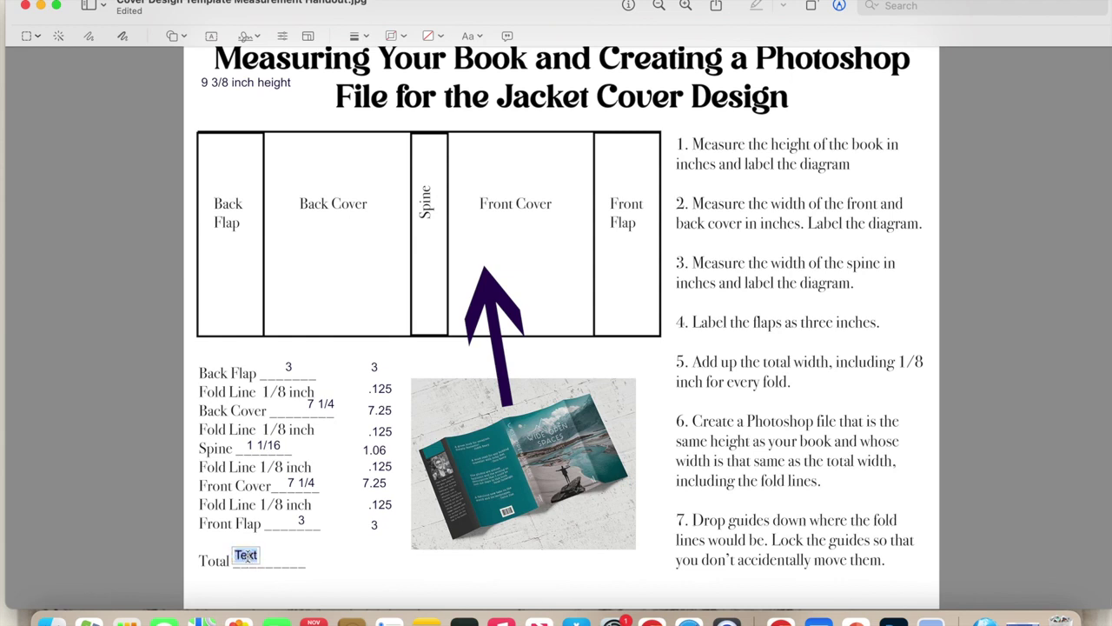
text(22.06)
click(257, 554)
Step: Switch to Photoshop and start a new document, checking it against the handout
click(894, 618)
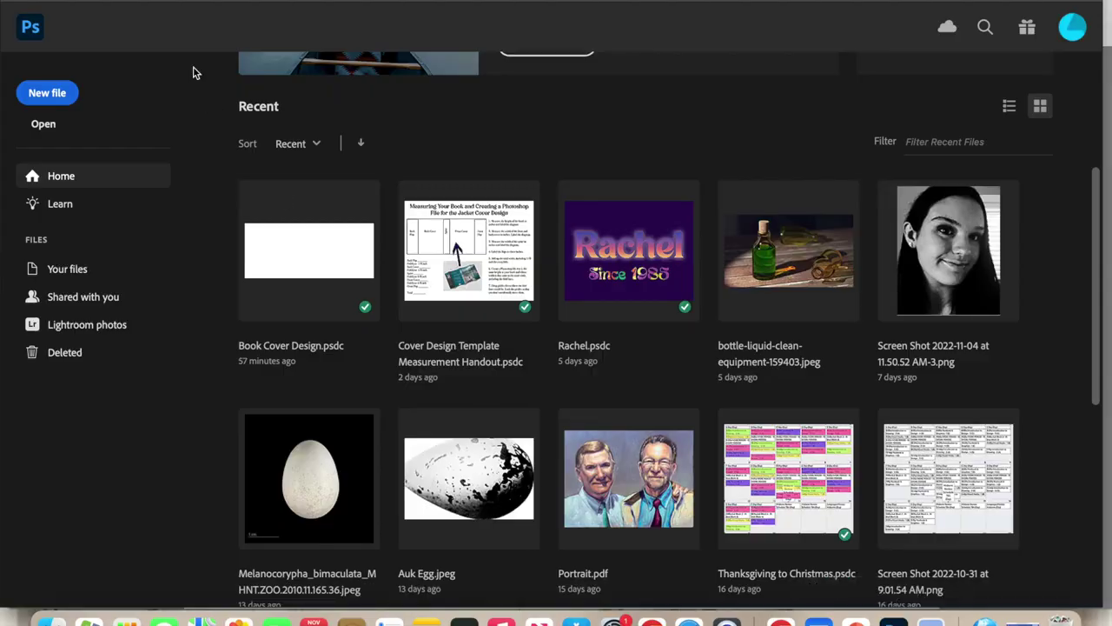
drag(115, 19, 500, 19)
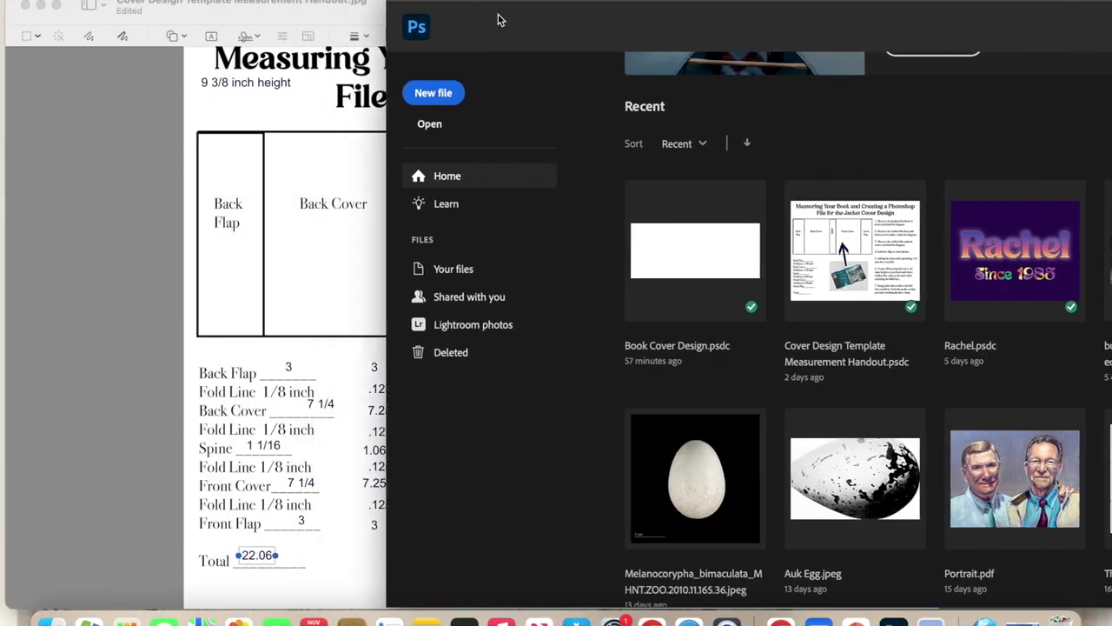
click(433, 93)
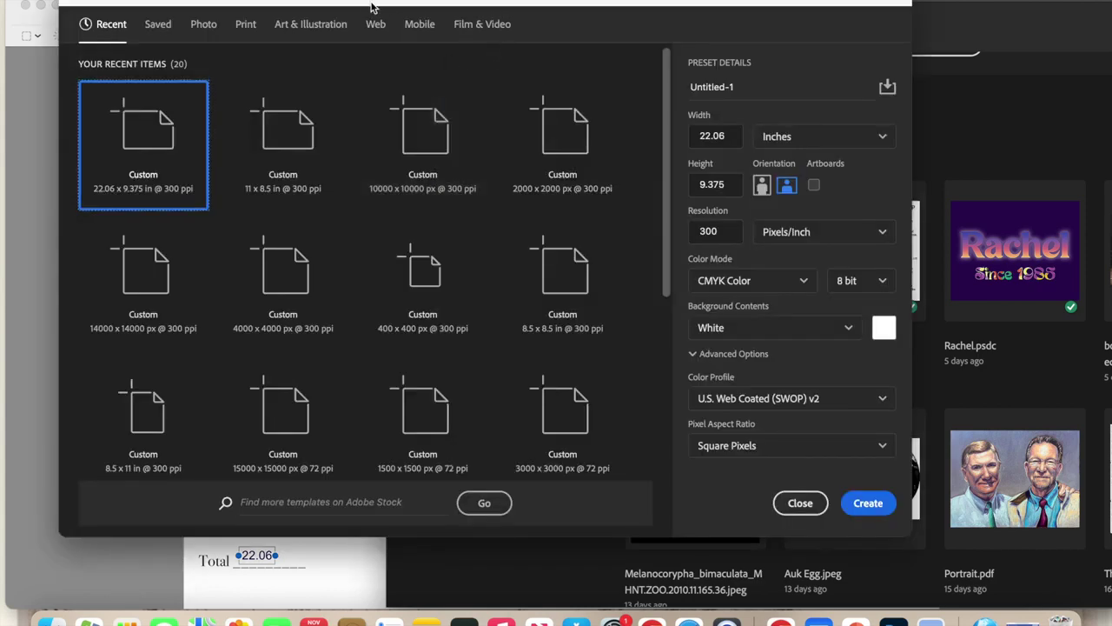
drag(343, 6, 667, 7)
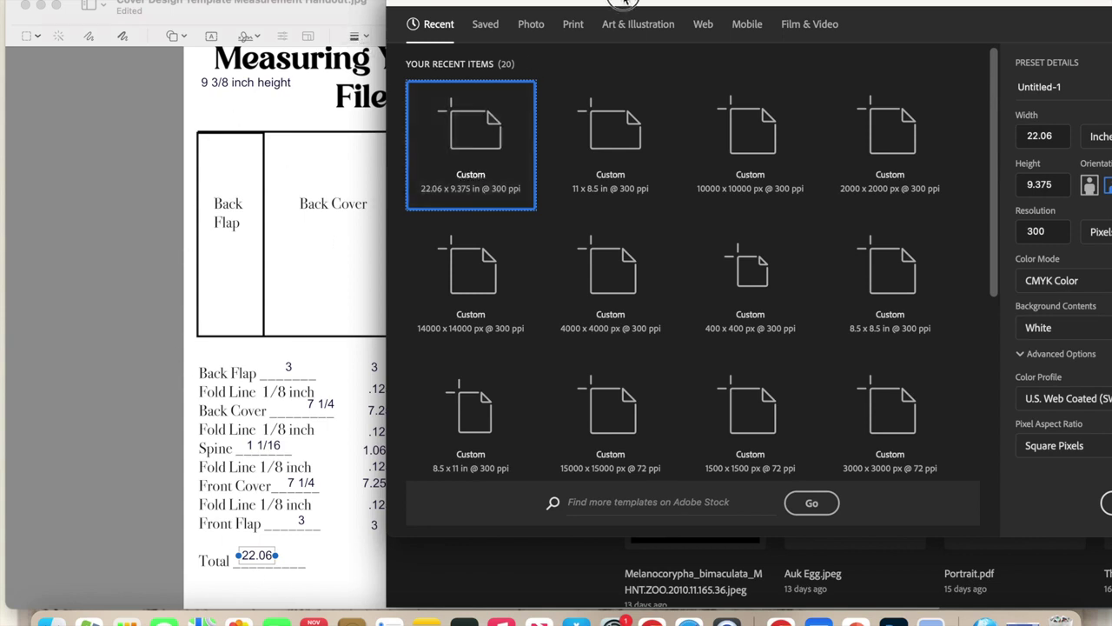
drag(624, 3, 327, 3)
Step: Name it 'Book Cover Design' and create it at 22.06 × 9.375 in, 300 ppi CMYK
click(792, 90)
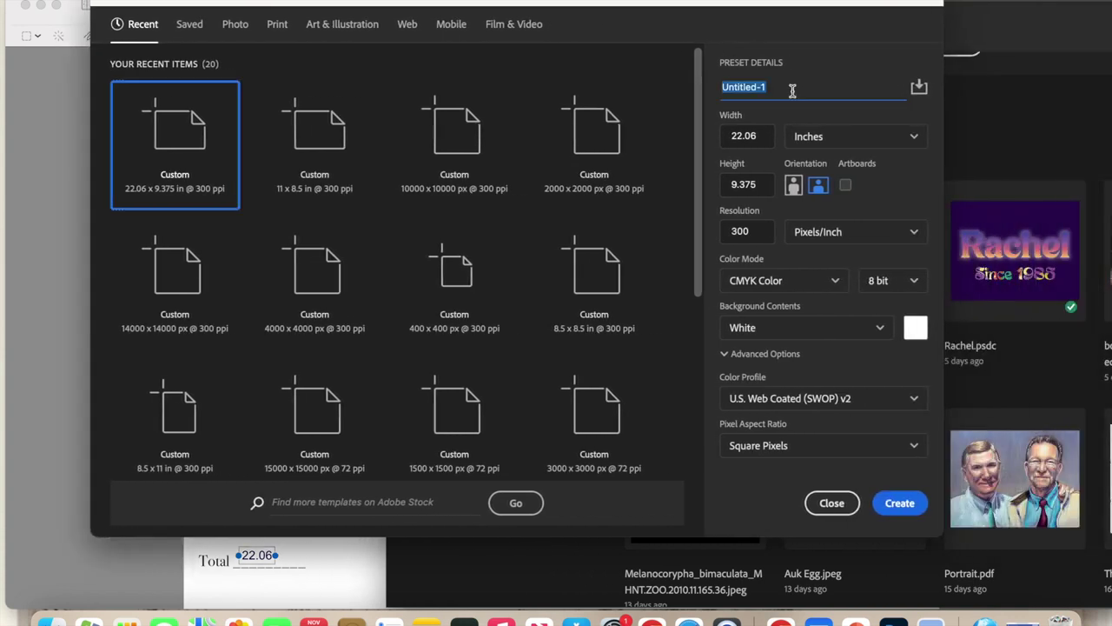
text(Book Cover Design)
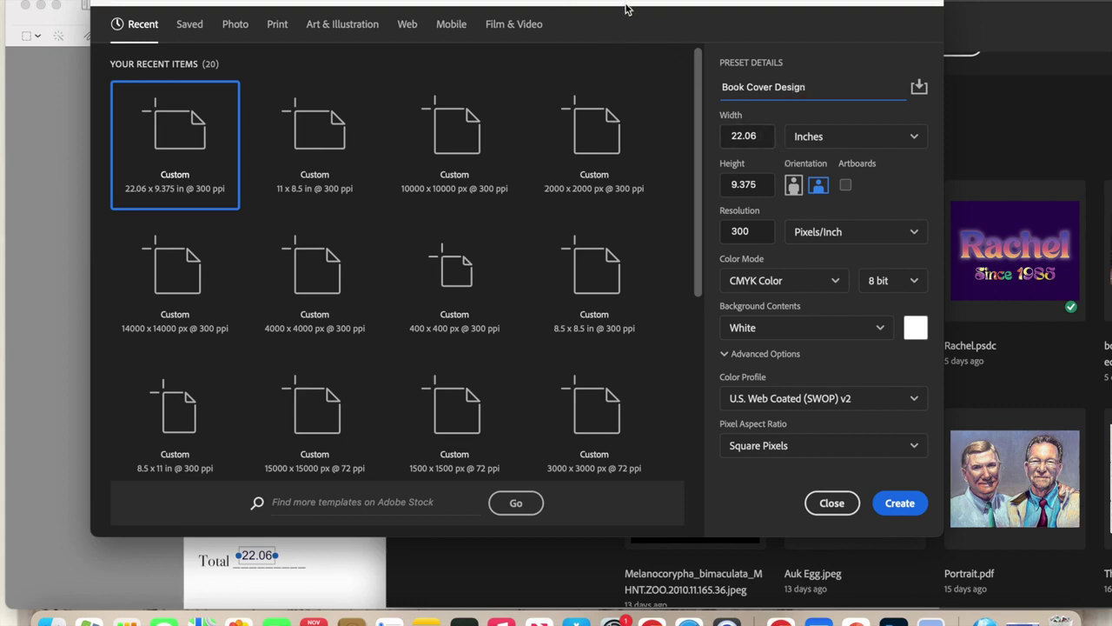
drag(626, 5, 699, 5)
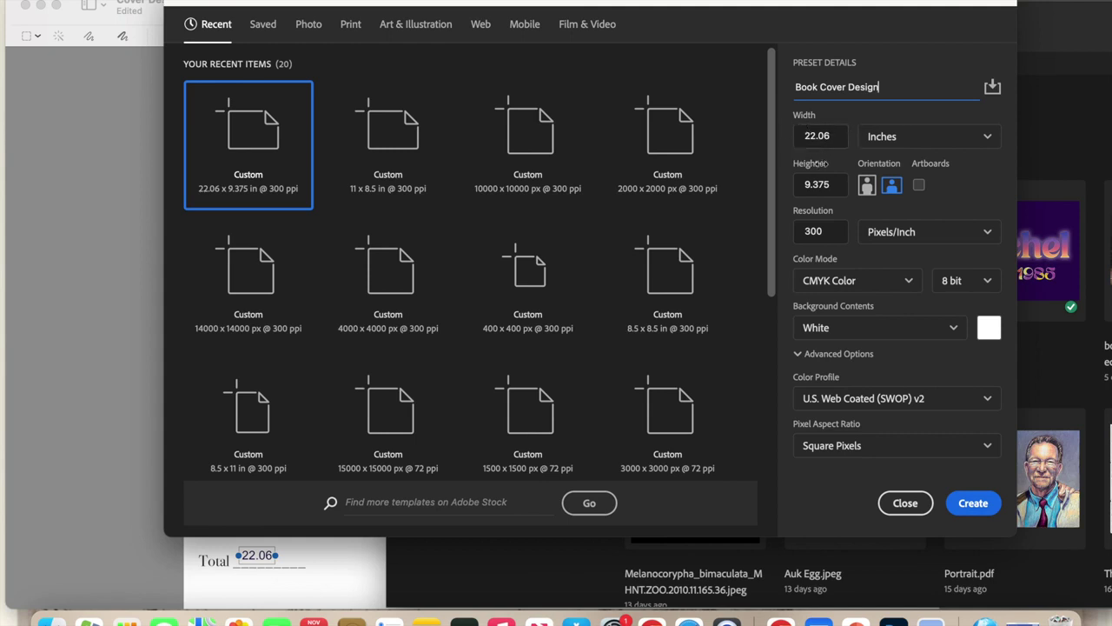
drag(592, 3, 734, 3)
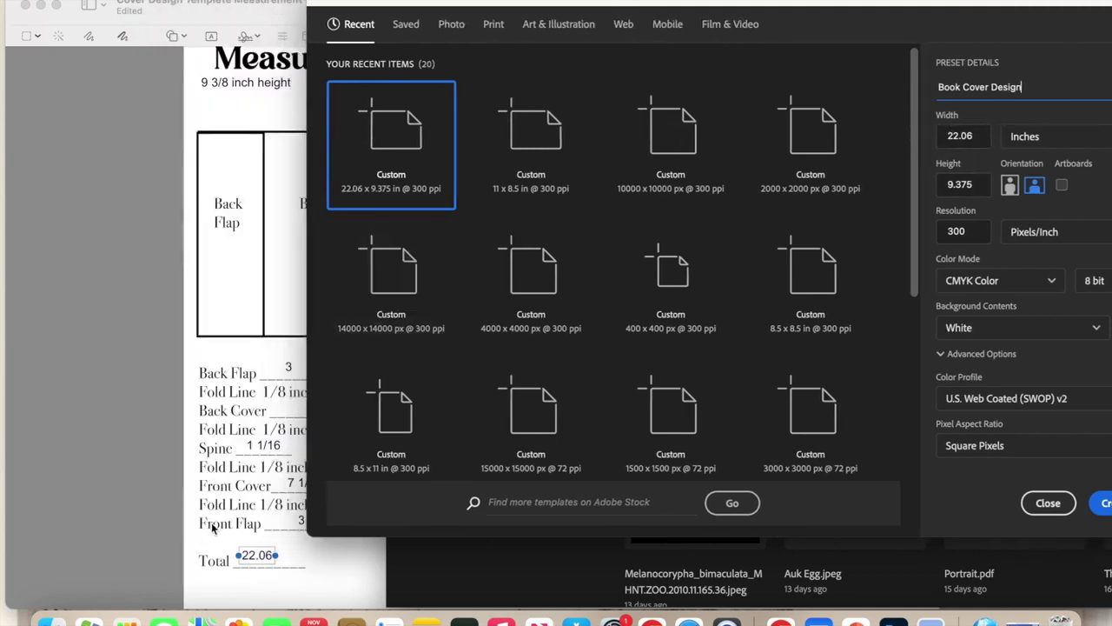
drag(522, 4, 320, 4)
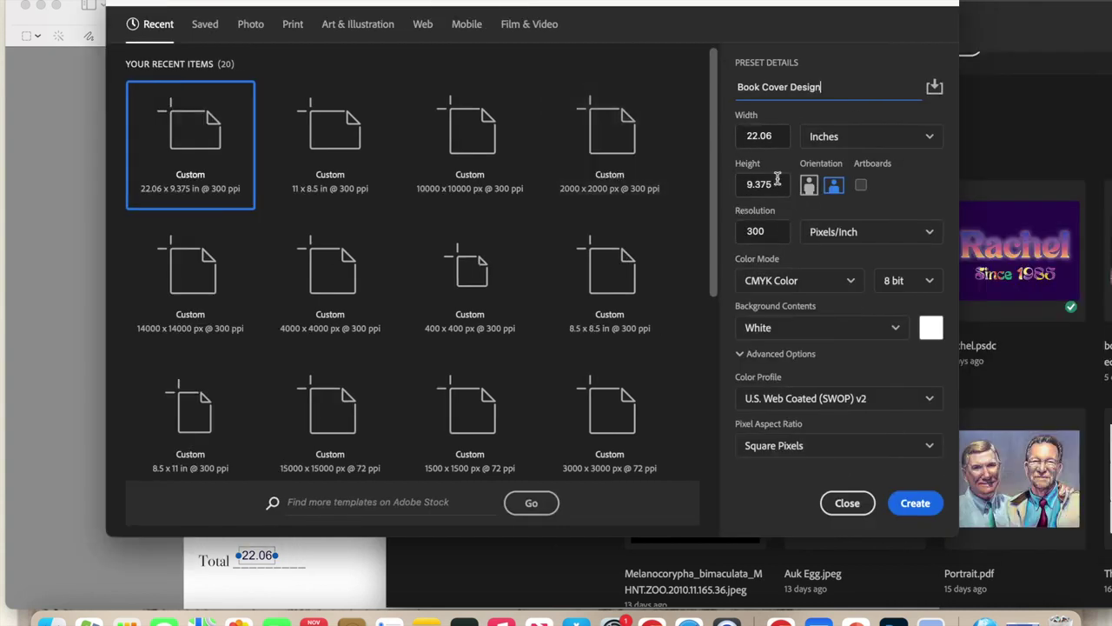
drag(228, 4, 473, 3)
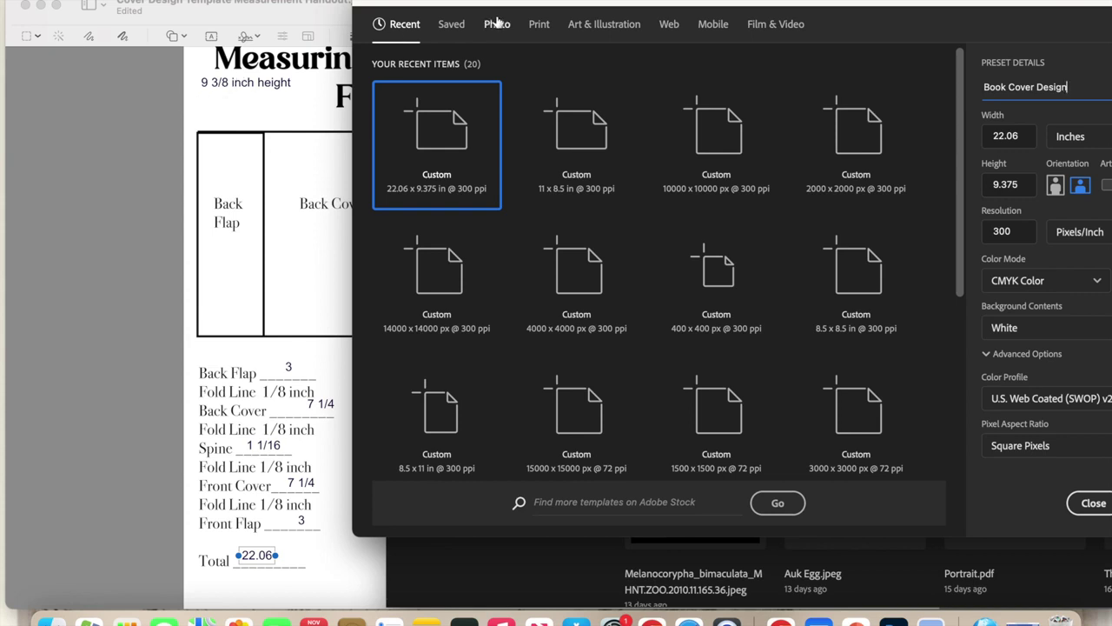
drag(491, 4, 198, 3)
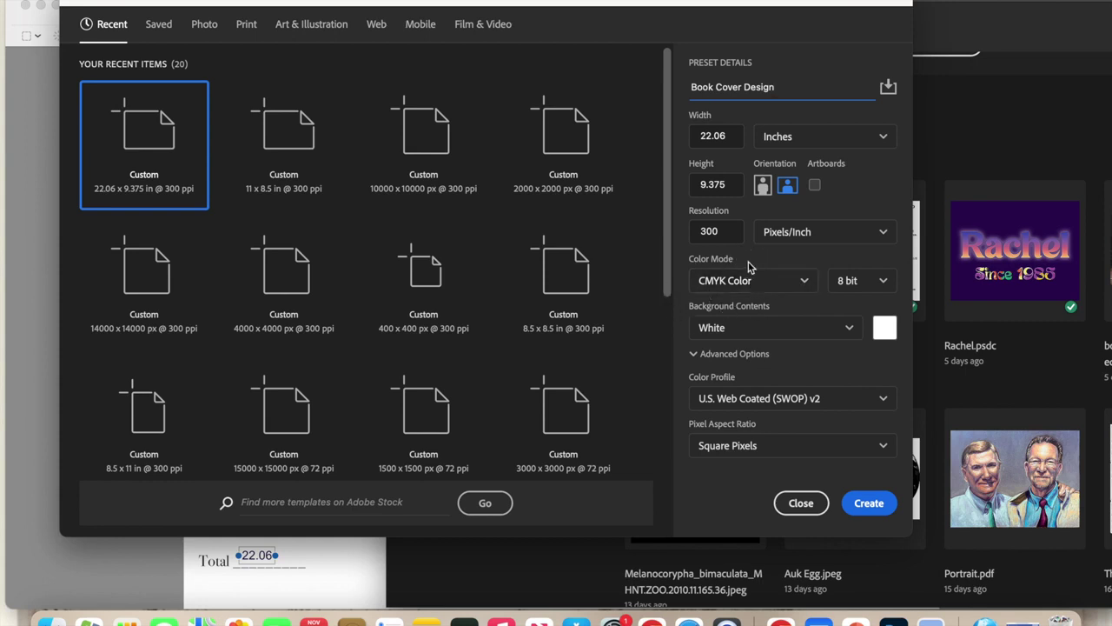
click(869, 510)
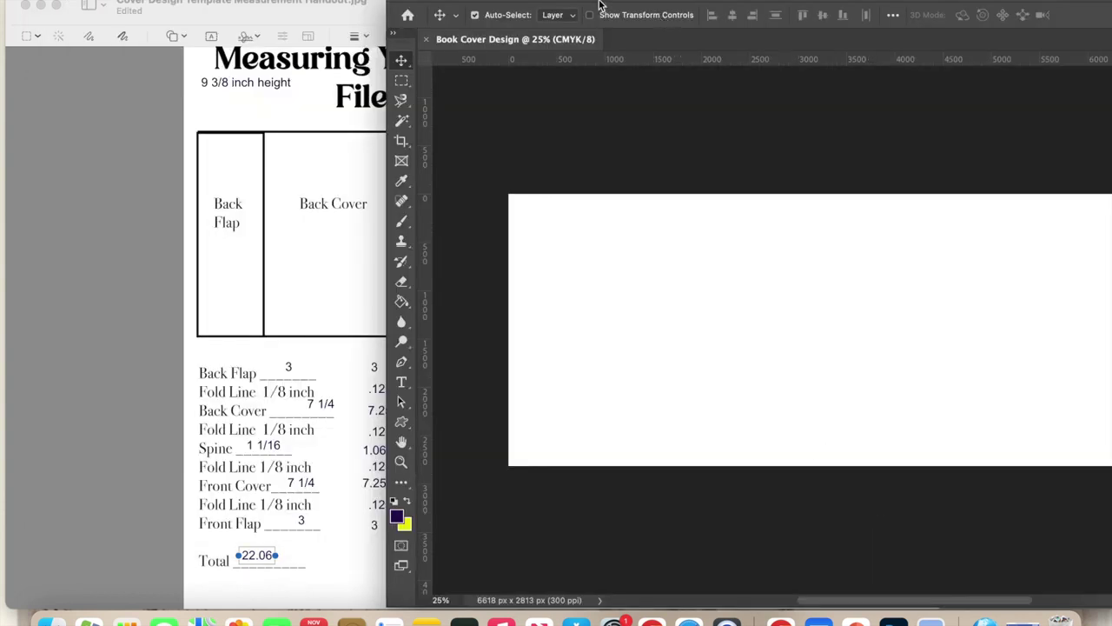
Step: Enlarge the Photoshop window and slide it right so the handout stays visible
double_click(602, 4)
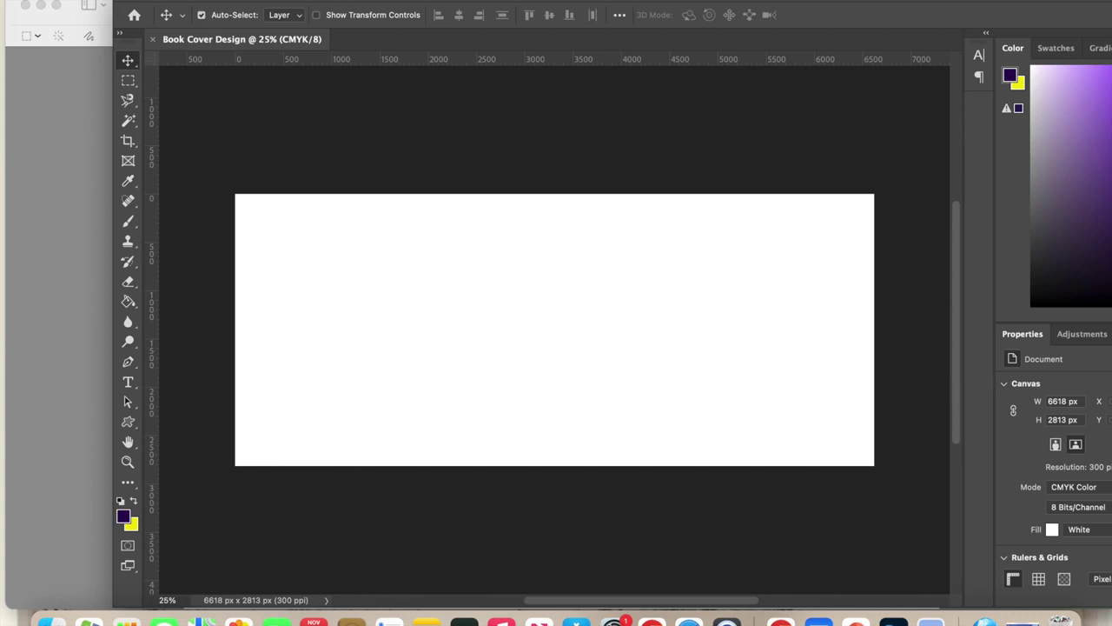
drag(434, 27, 681, 26)
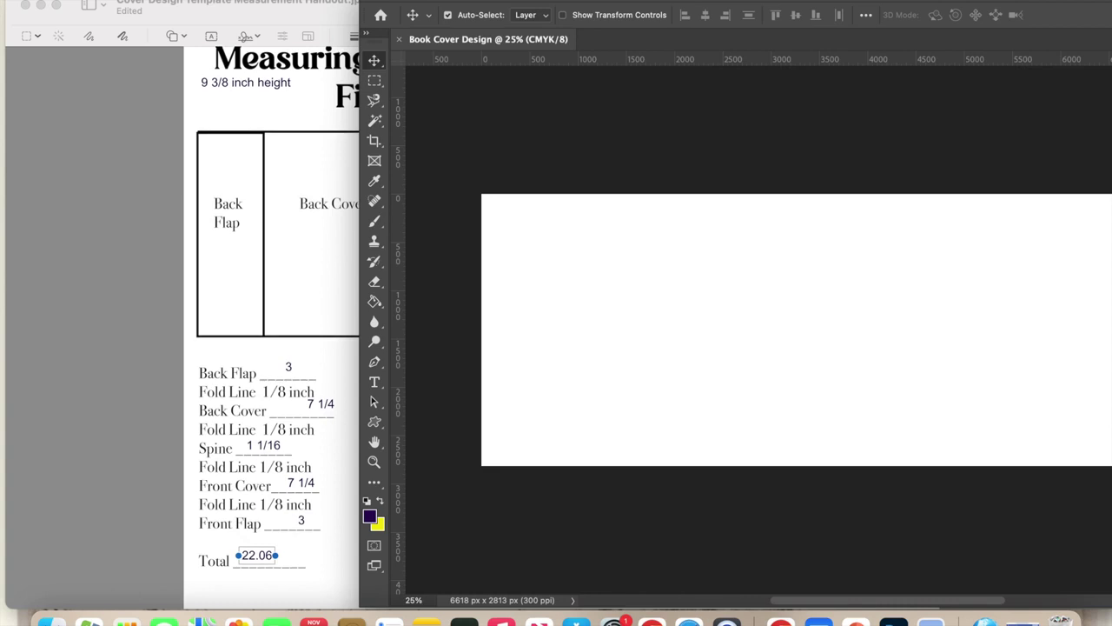
Step: Check the handout's measurements, then create a vertical guide at 3.125 inches
click(416, 0)
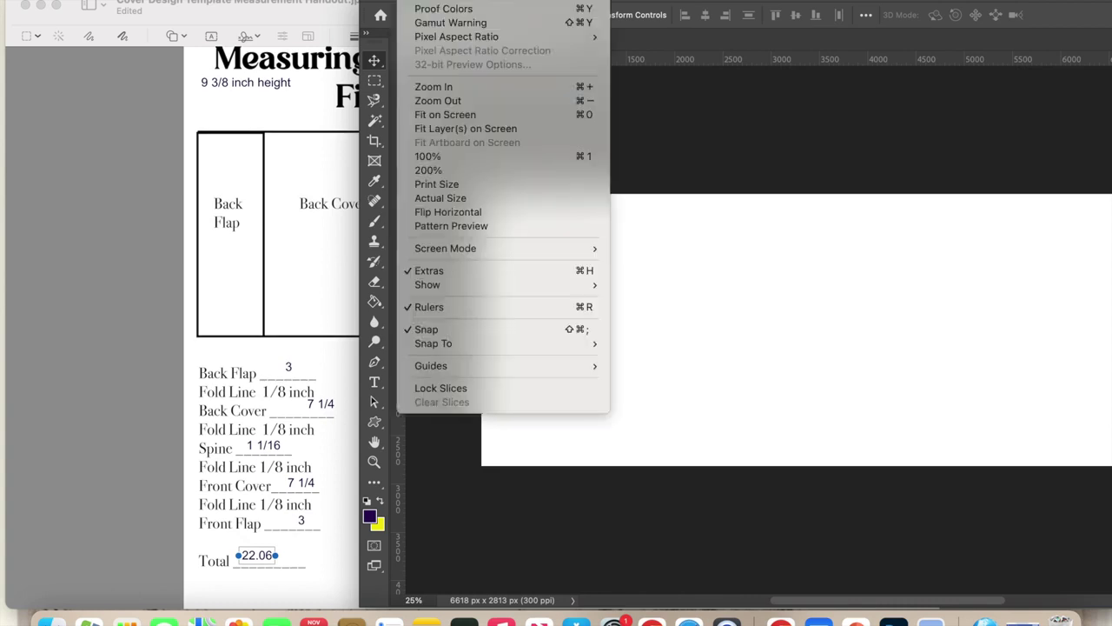
mouse_move(483, 364)
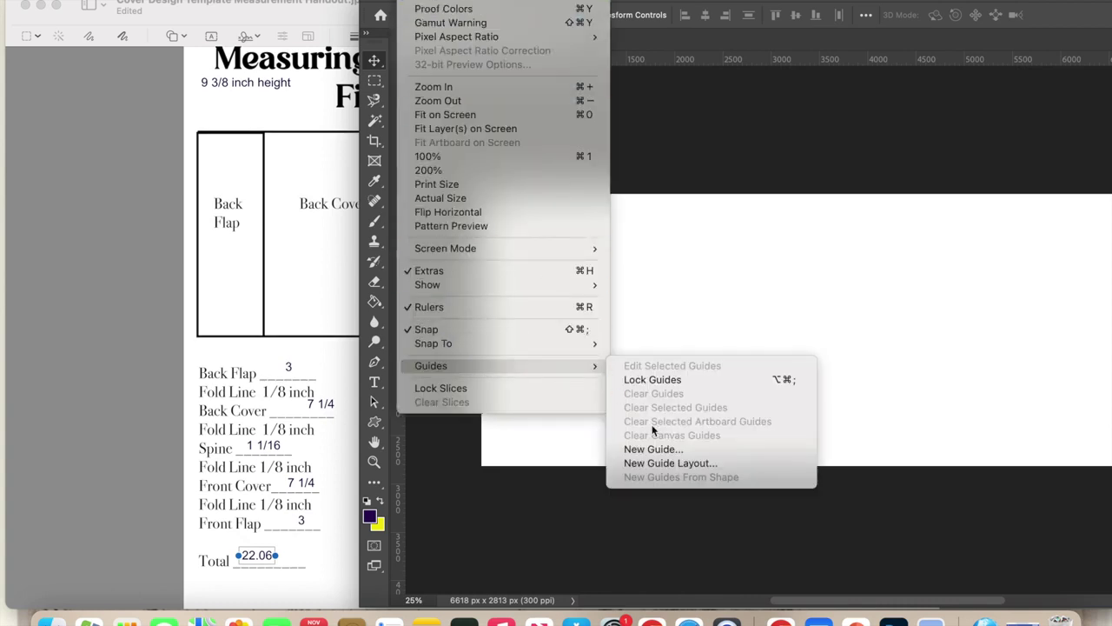
click(657, 449)
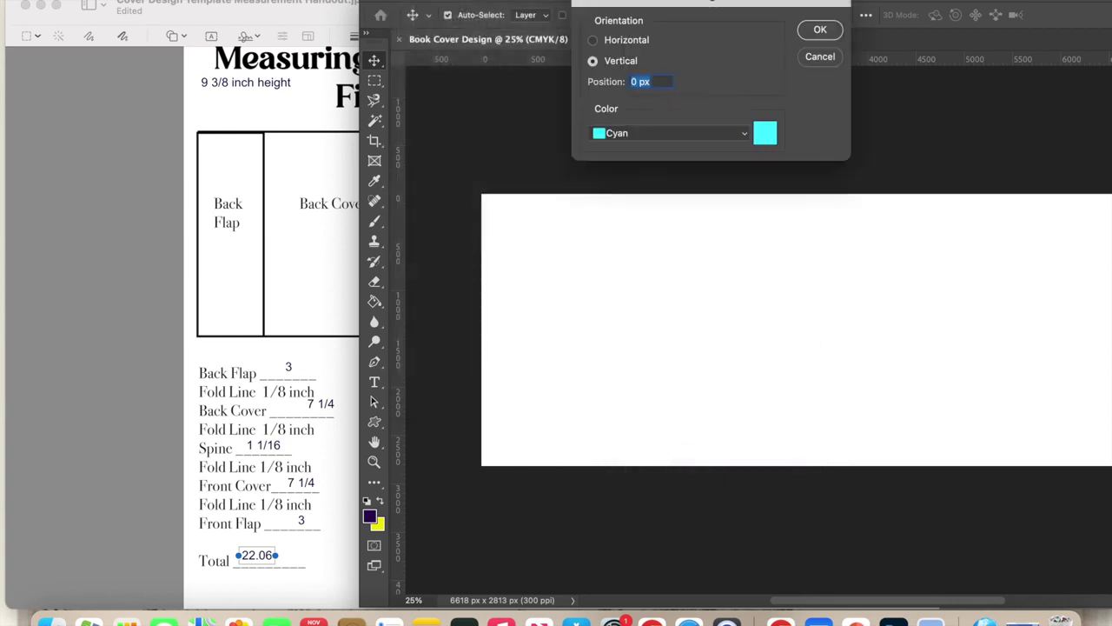
drag(628, 4, 665, 117)
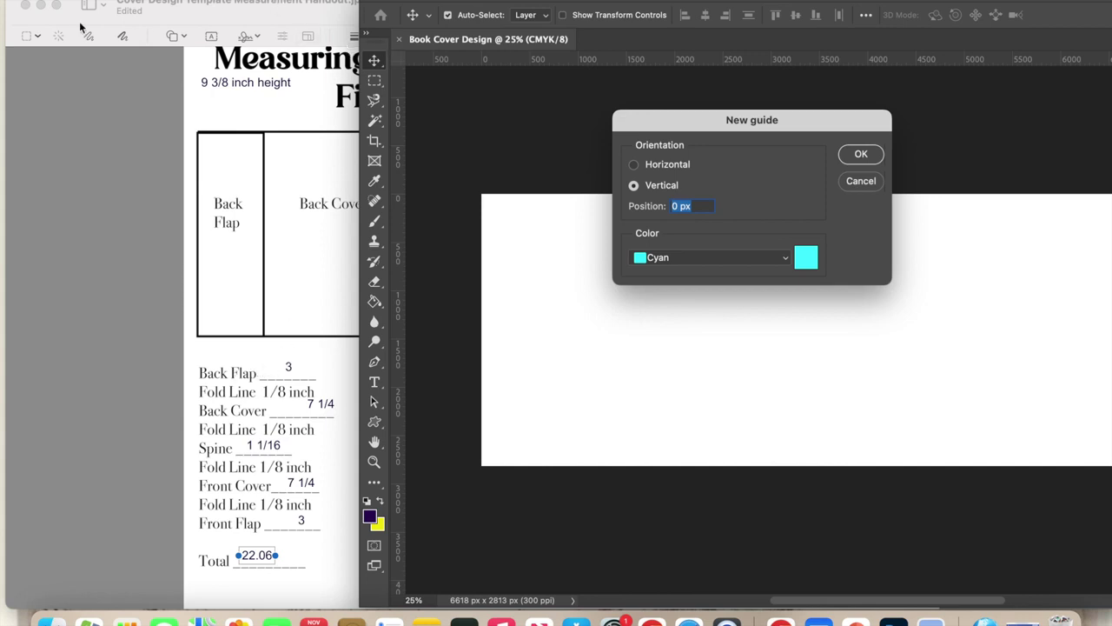
drag(84, 5, 0, 4)
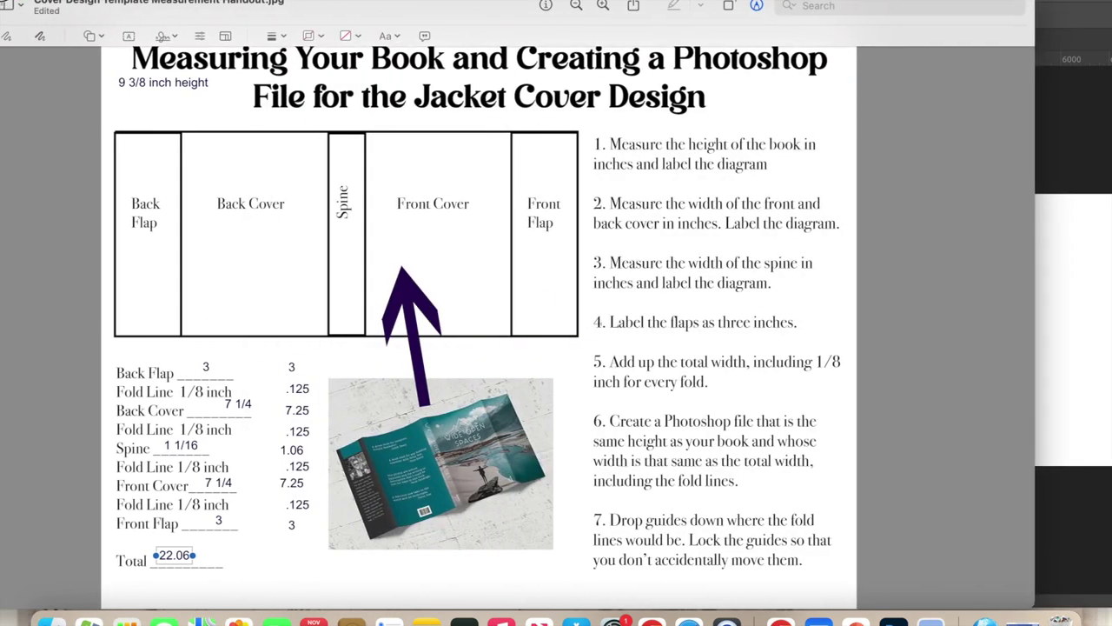
click(1067, 143)
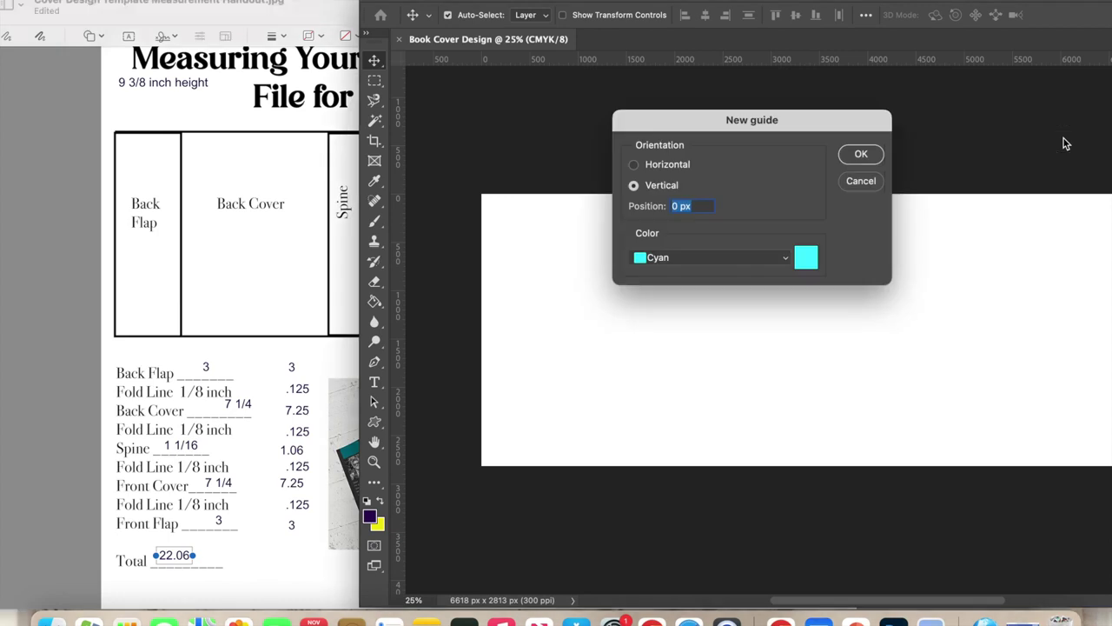
click(702, 206)
key(BackSpace)
text(3.125 inches)
click(861, 154)
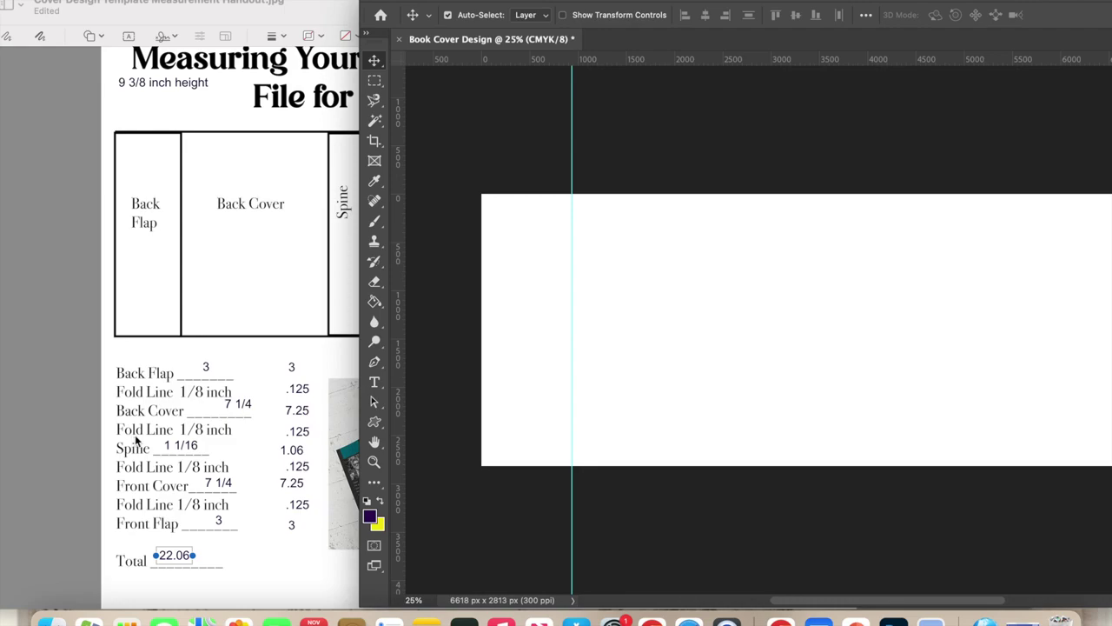
Step: Open Calculator and enter 3.125 + 7.25
click(126, 618)
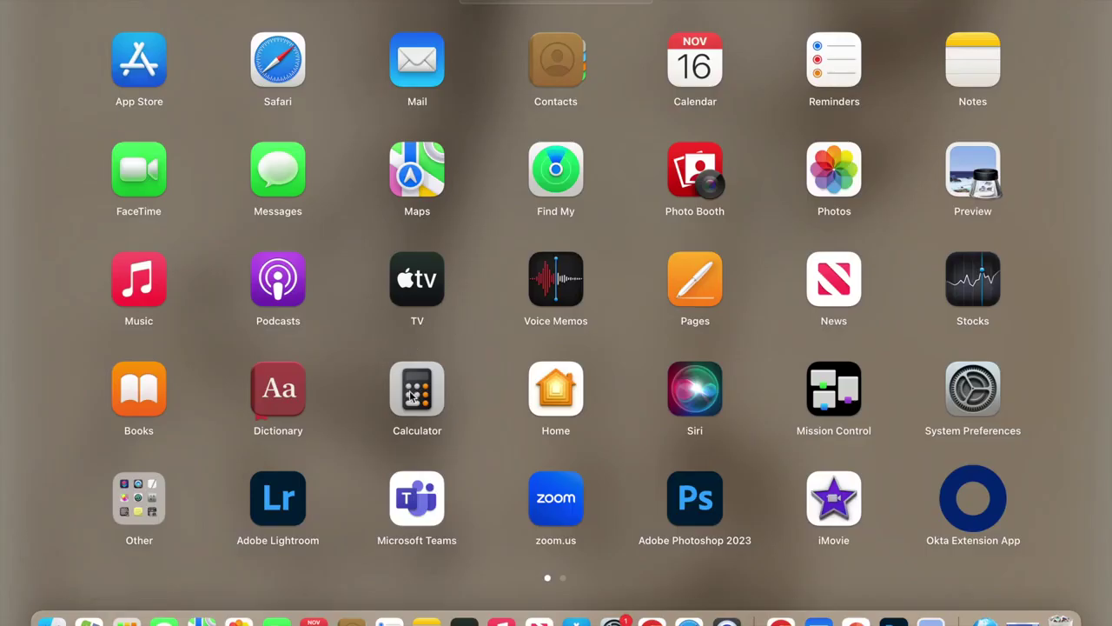
key(Escape)
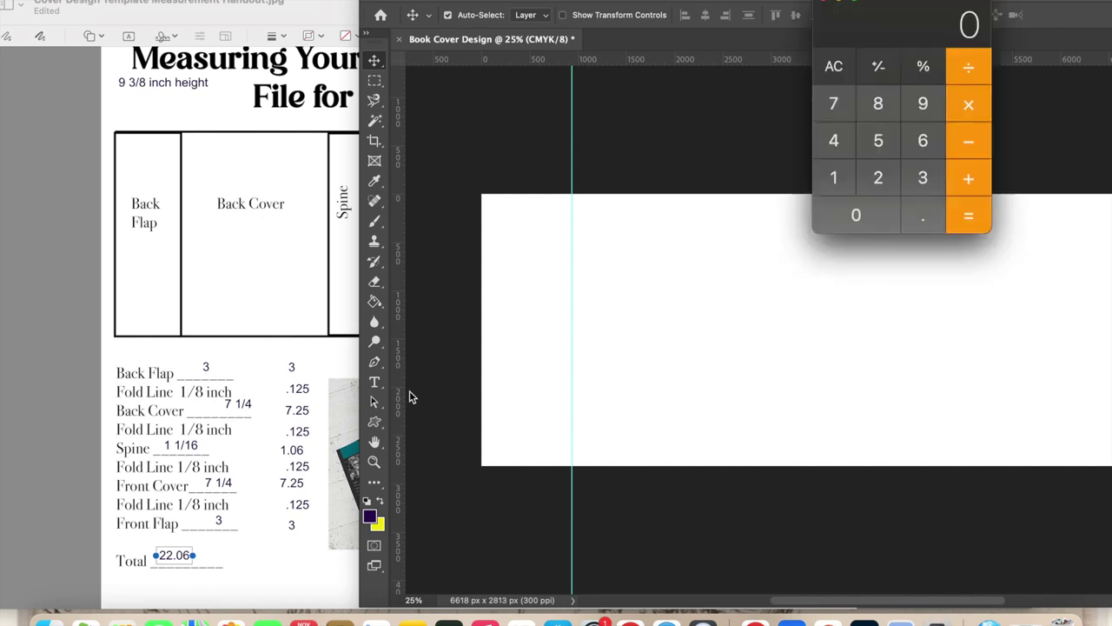
click(923, 179)
click(925, 213)
click(853, 184)
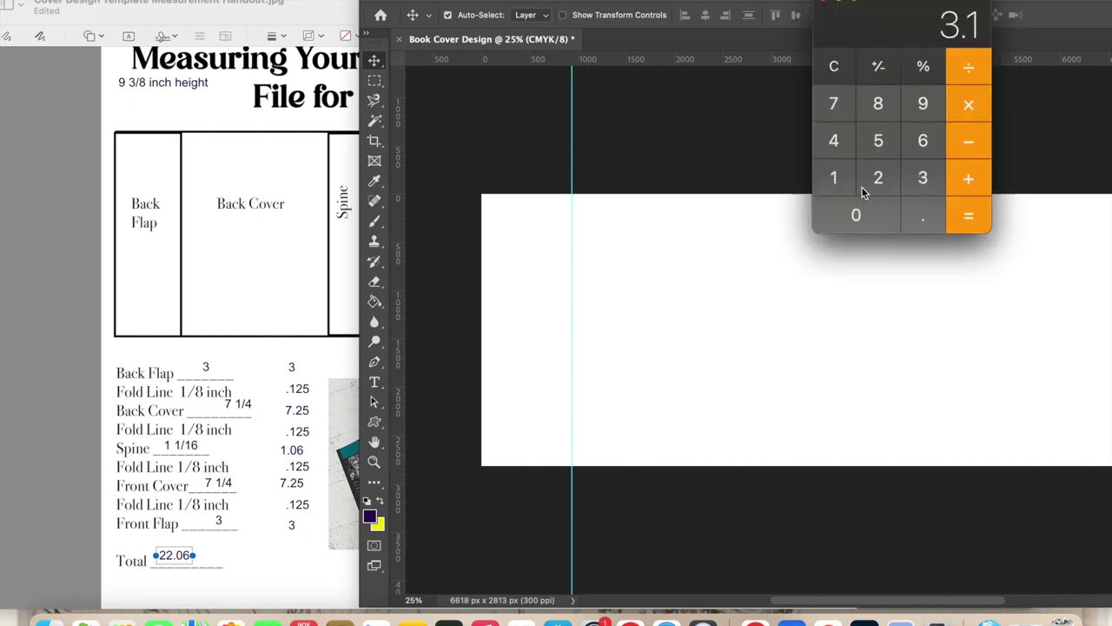
click(876, 178)
click(878, 146)
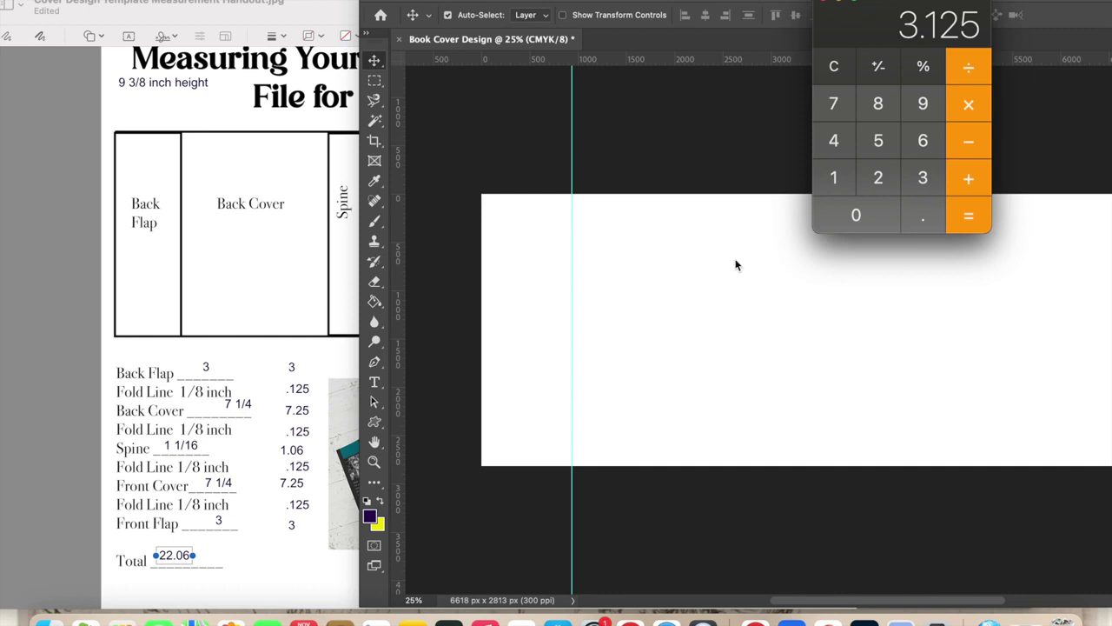
click(979, 179)
click(833, 103)
click(923, 217)
click(878, 178)
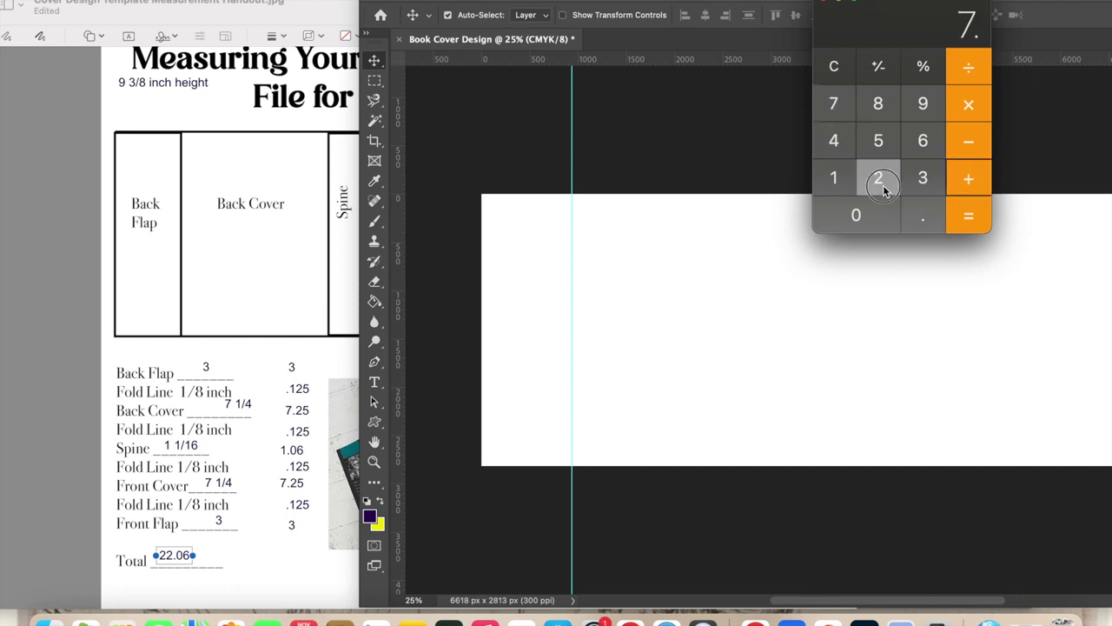
click(878, 141)
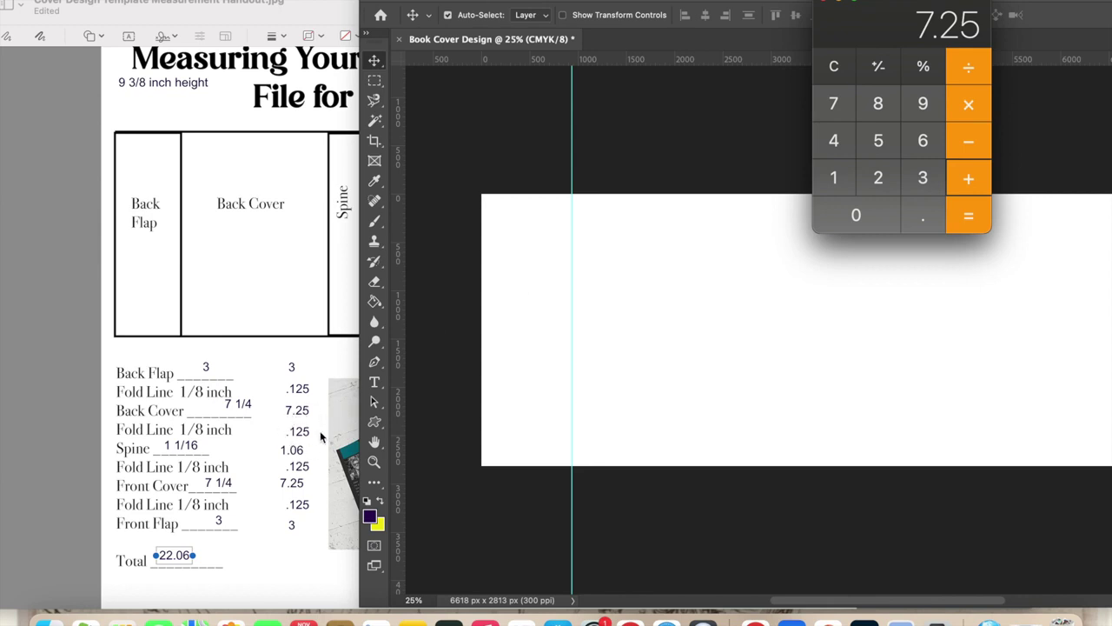
Step: Add 0.125 to get the total 10.5, then bring Photoshop back
click(979, 179)
click(927, 219)
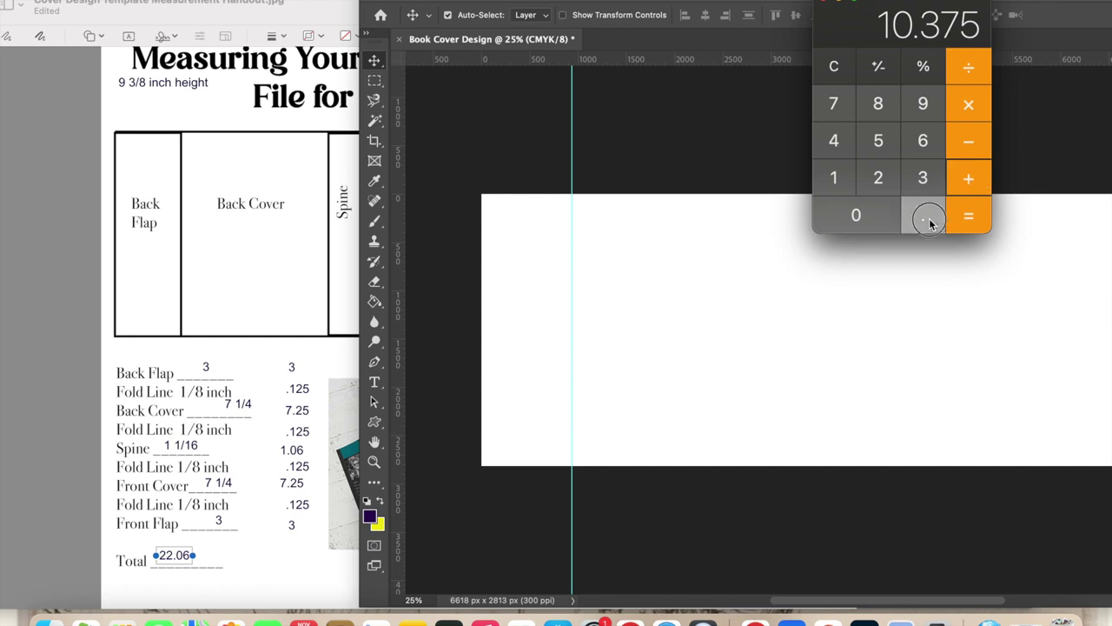
click(836, 184)
click(881, 182)
click(881, 143)
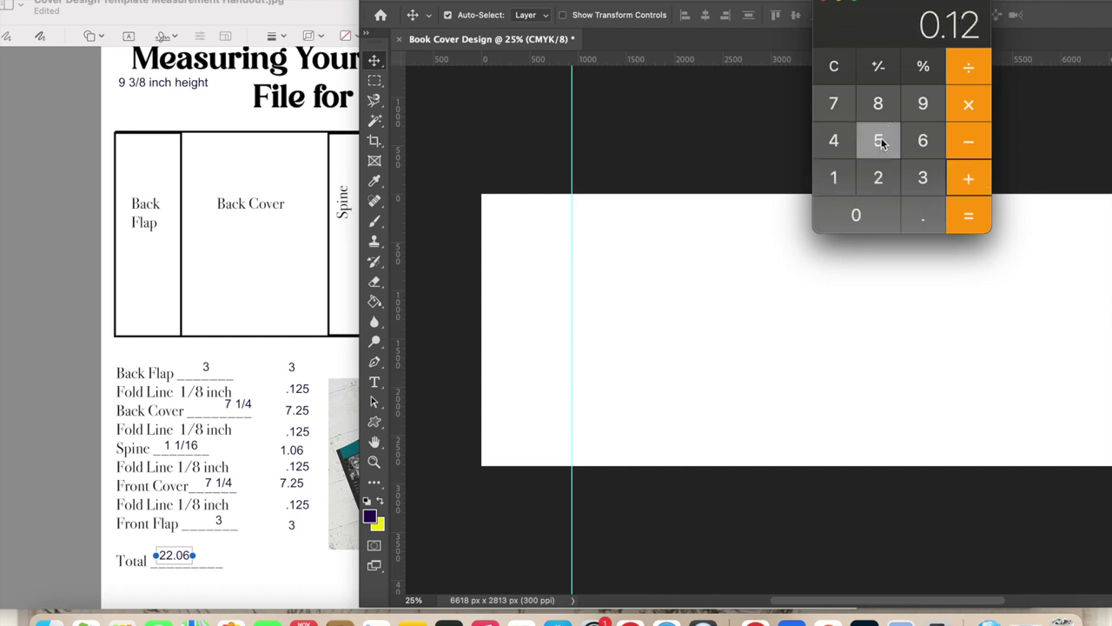
click(973, 219)
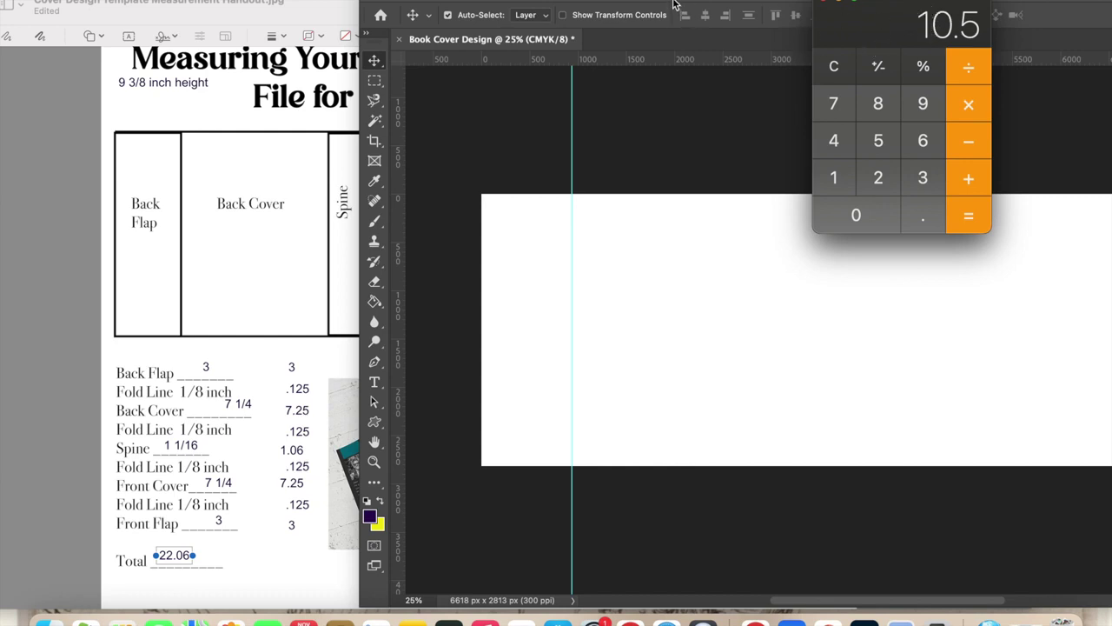
drag(594, 2, 300, 3)
Step: Create a vertical guide at 10.5 inches and move Photoshop aside to show the handout
click(426, 5)
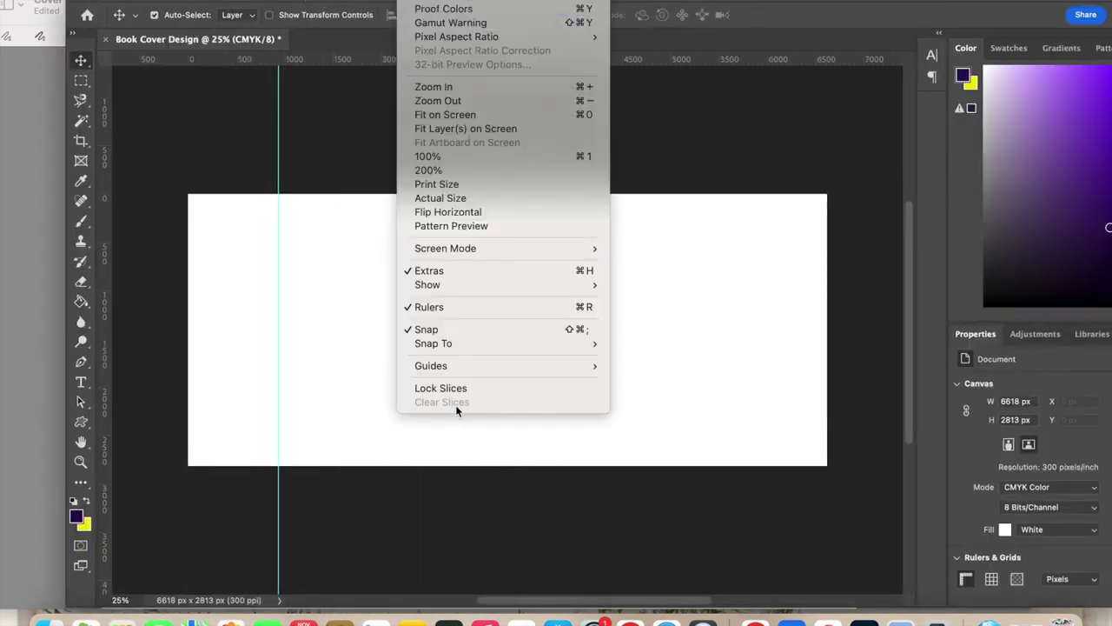
mouse_move(462, 369)
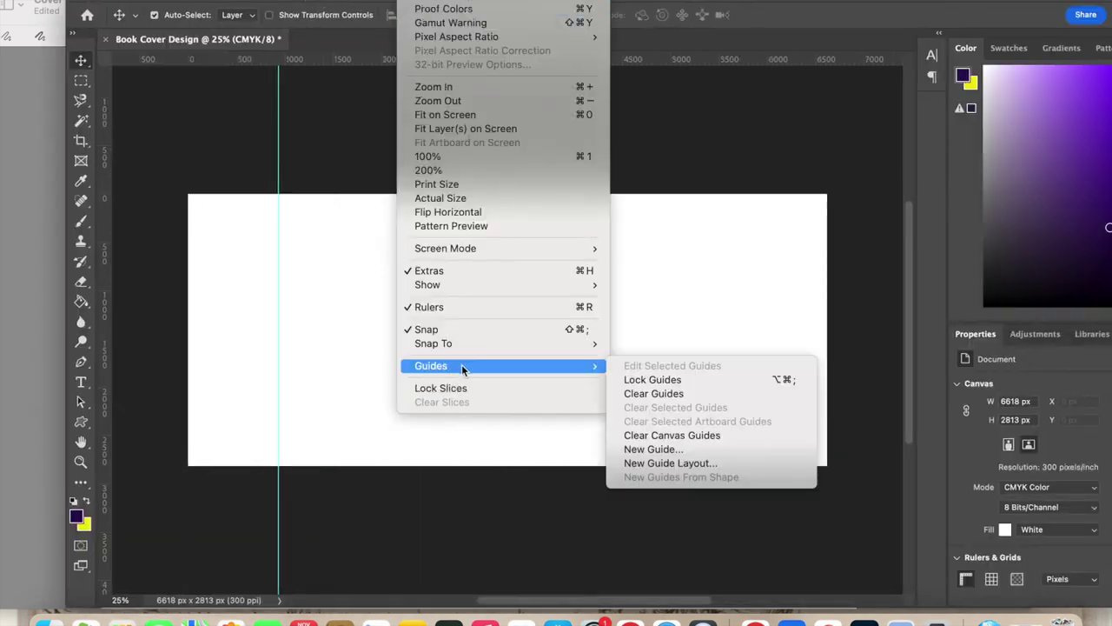
click(670, 450)
text(10.5)
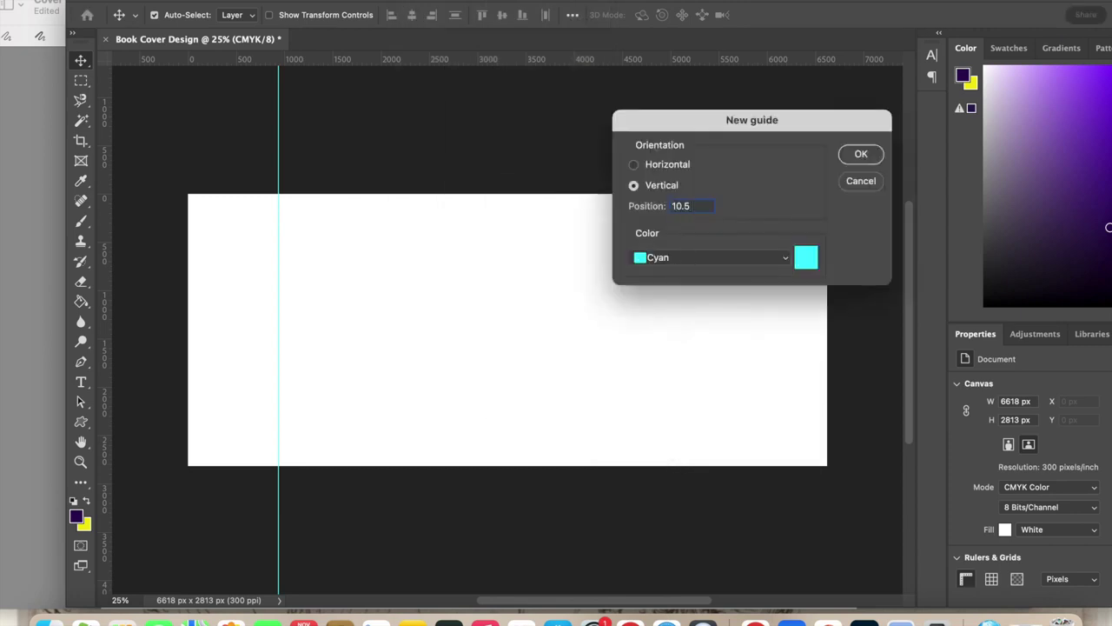
text( inches)
click(869, 157)
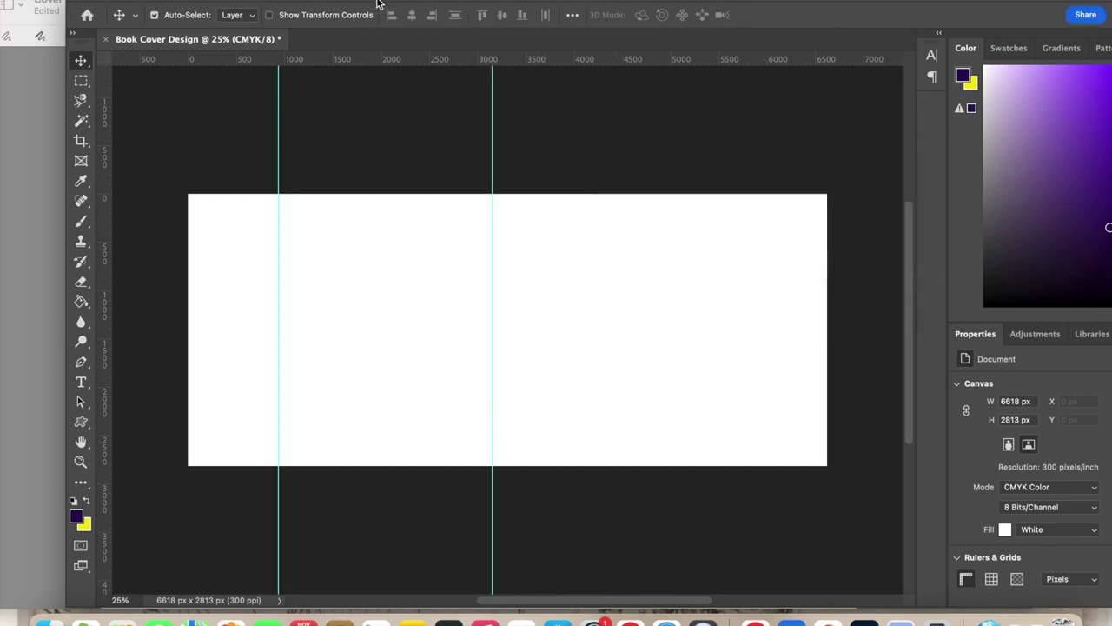
drag(382, 5, 751, 4)
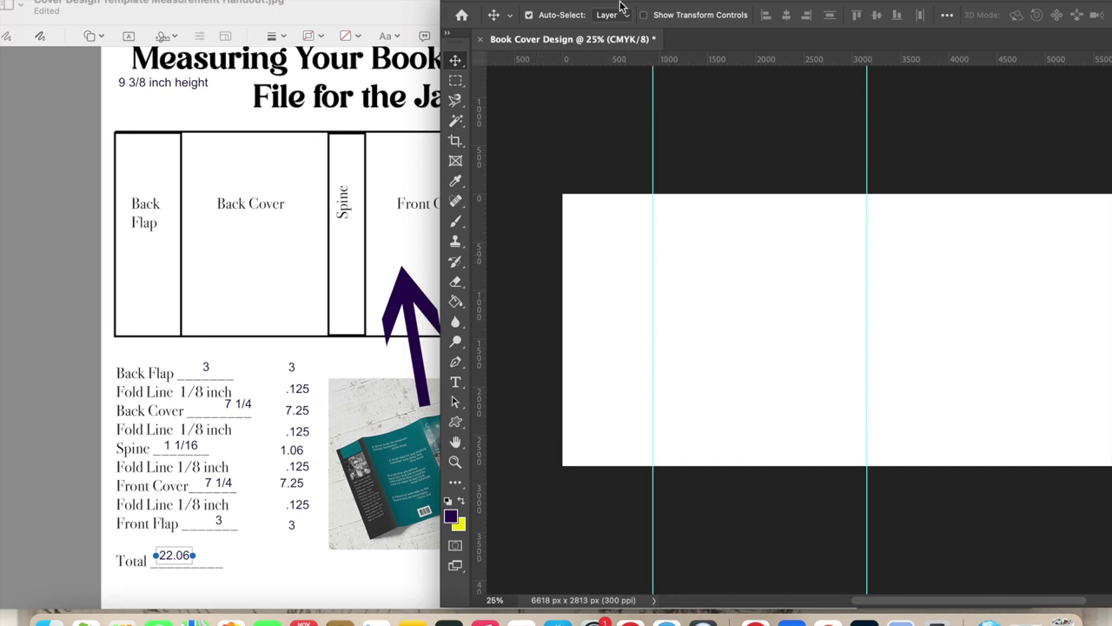
Step: Reopen Calculator and add the 1.06 spine width to 10.5
click(935, 620)
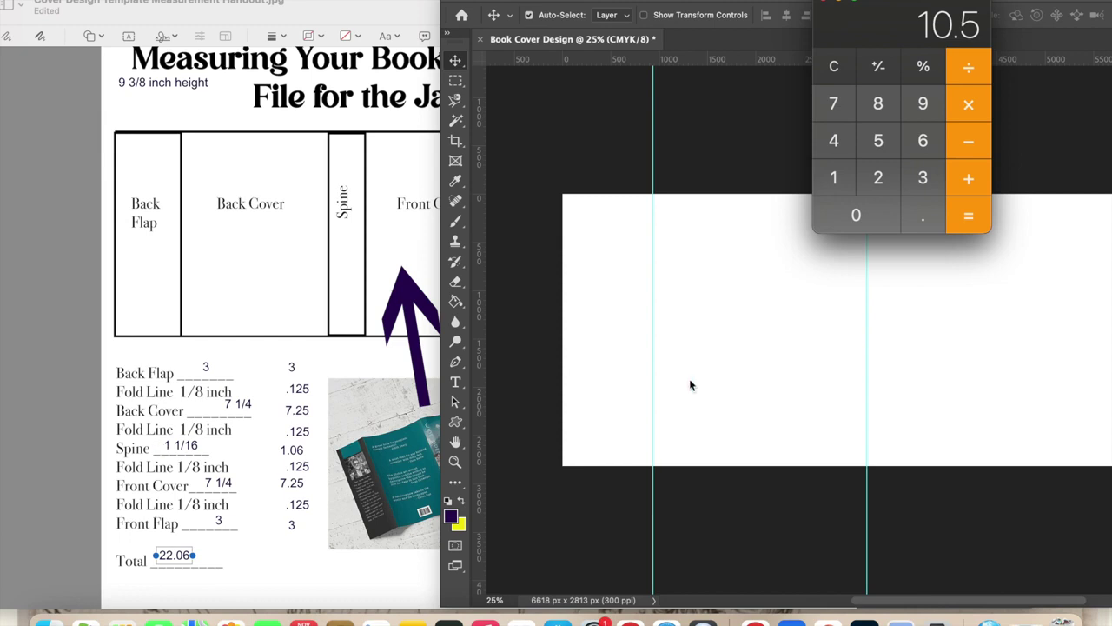
click(978, 186)
click(841, 178)
click(938, 217)
click(856, 215)
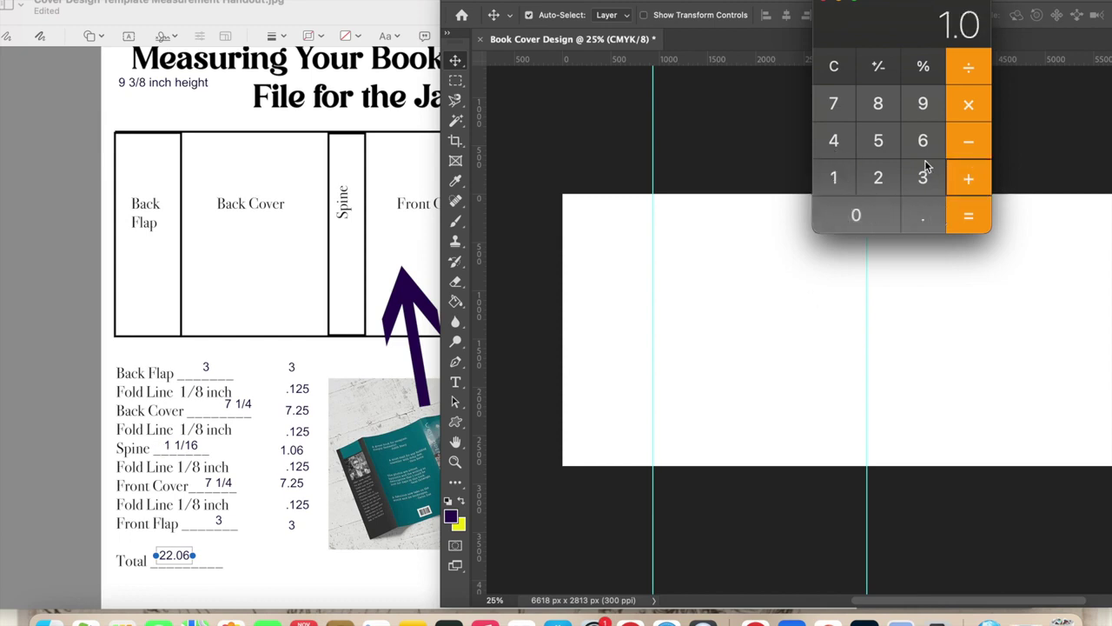
click(923, 141)
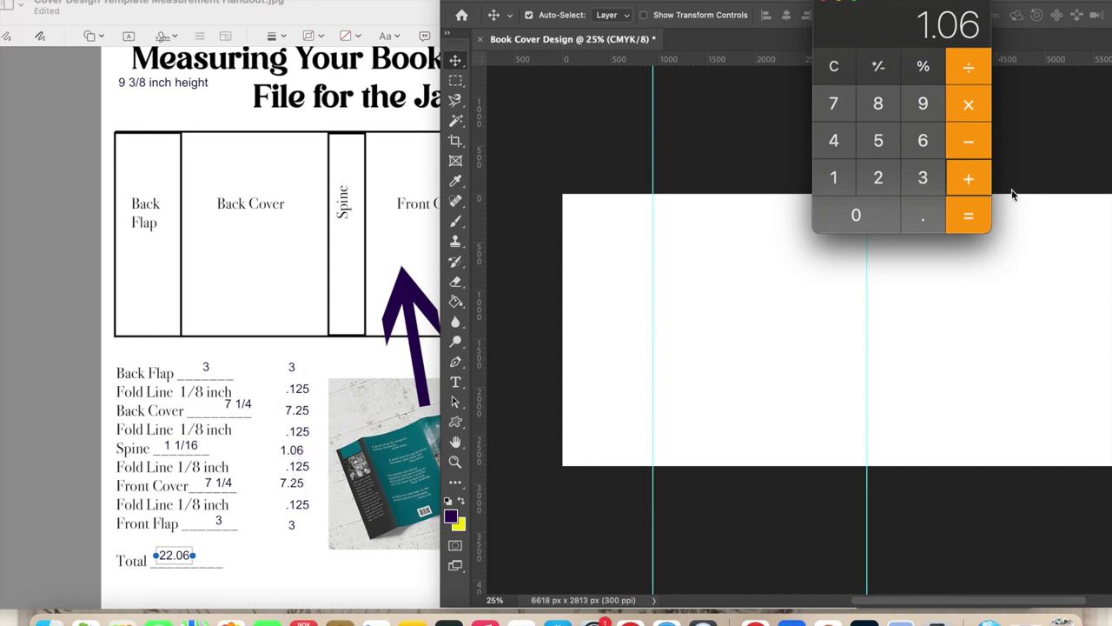
click(973, 178)
Step: Add the 0.125 fold width for a total of 11.685, then quit Calculator
click(934, 224)
click(840, 179)
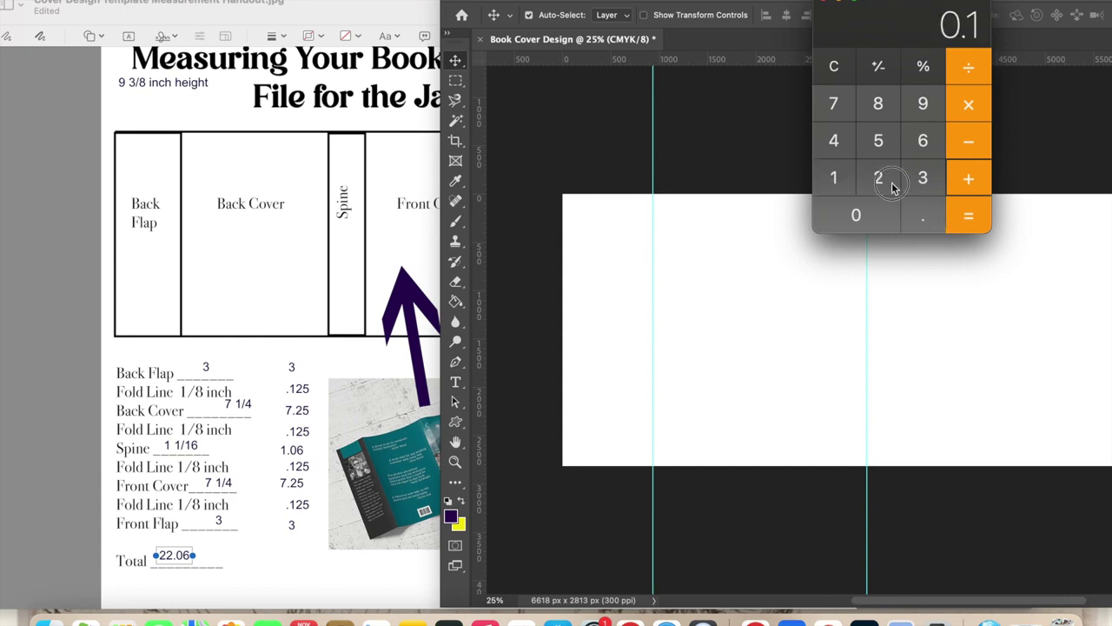
click(881, 178)
click(884, 142)
click(981, 228)
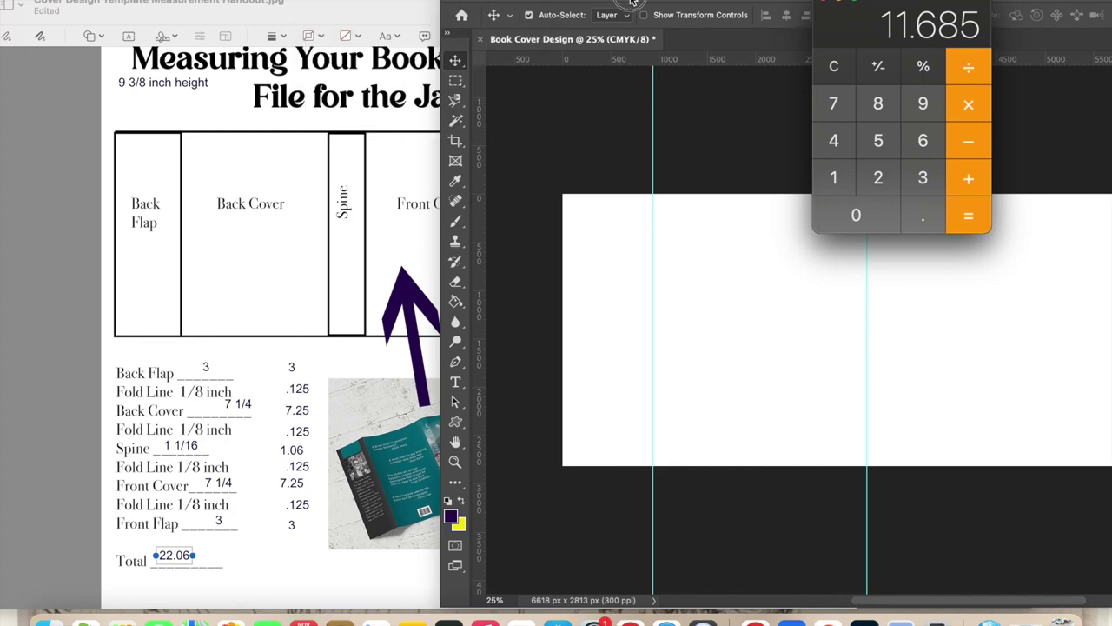
key(super+q)
key(super+q)
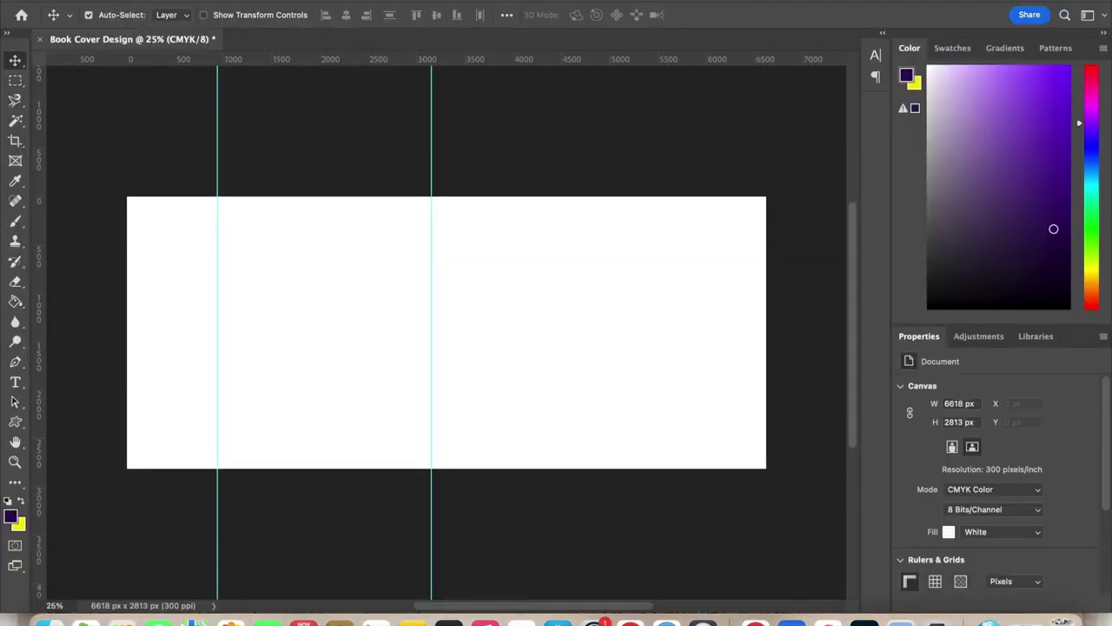
click(510, 8)
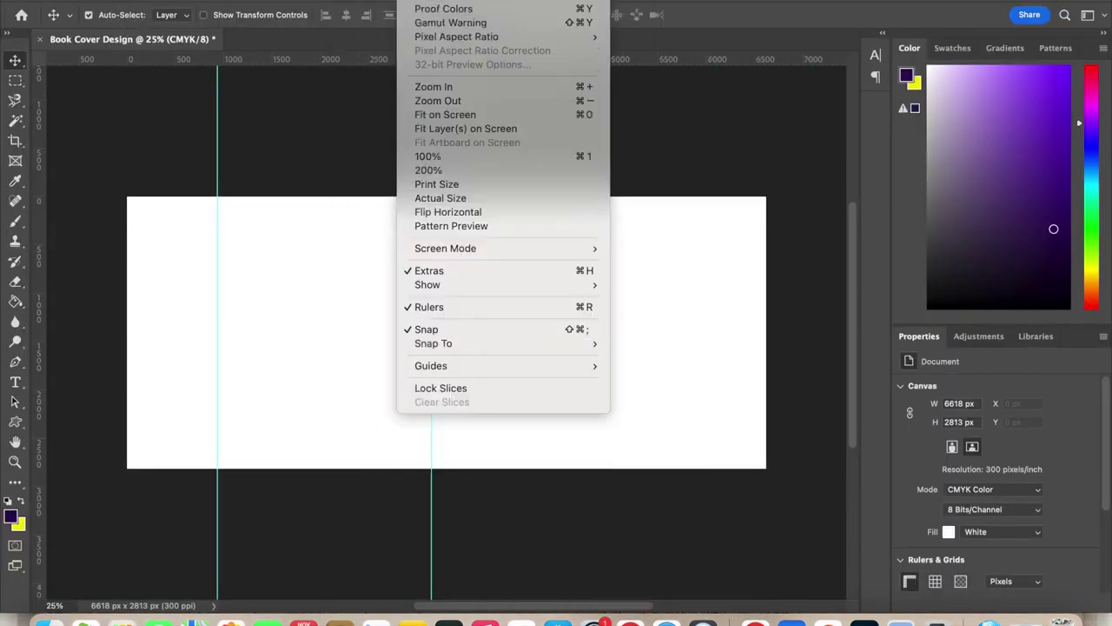
Step: Create a vertical guide at 11.69 inches, correcting the typed position along the way
mouse_move(418, 2)
mouse_move(485, 365)
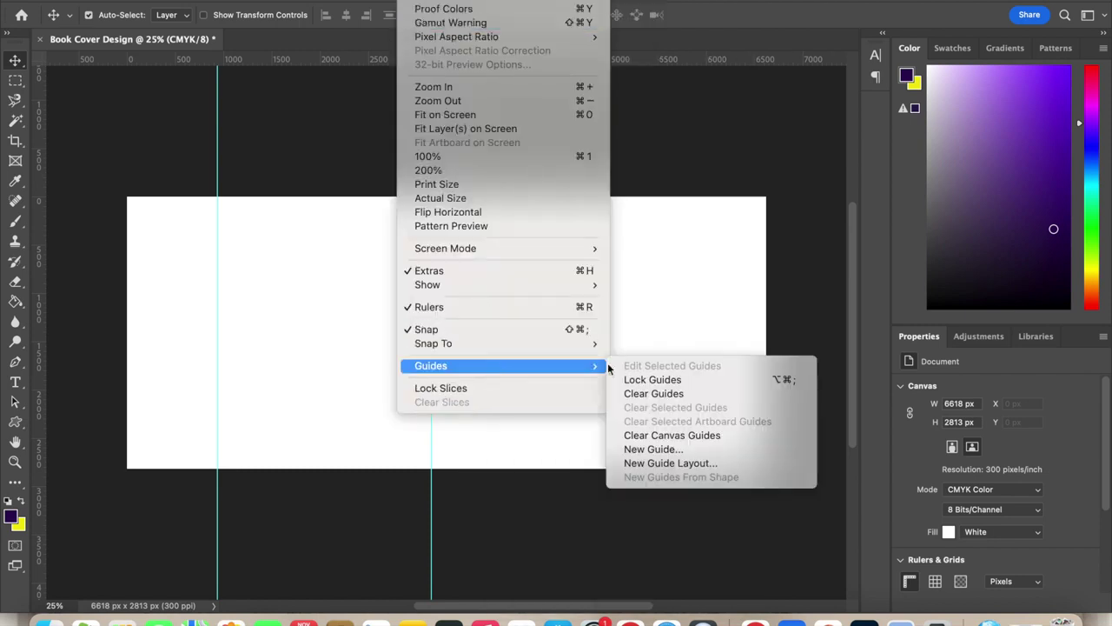
click(674, 453)
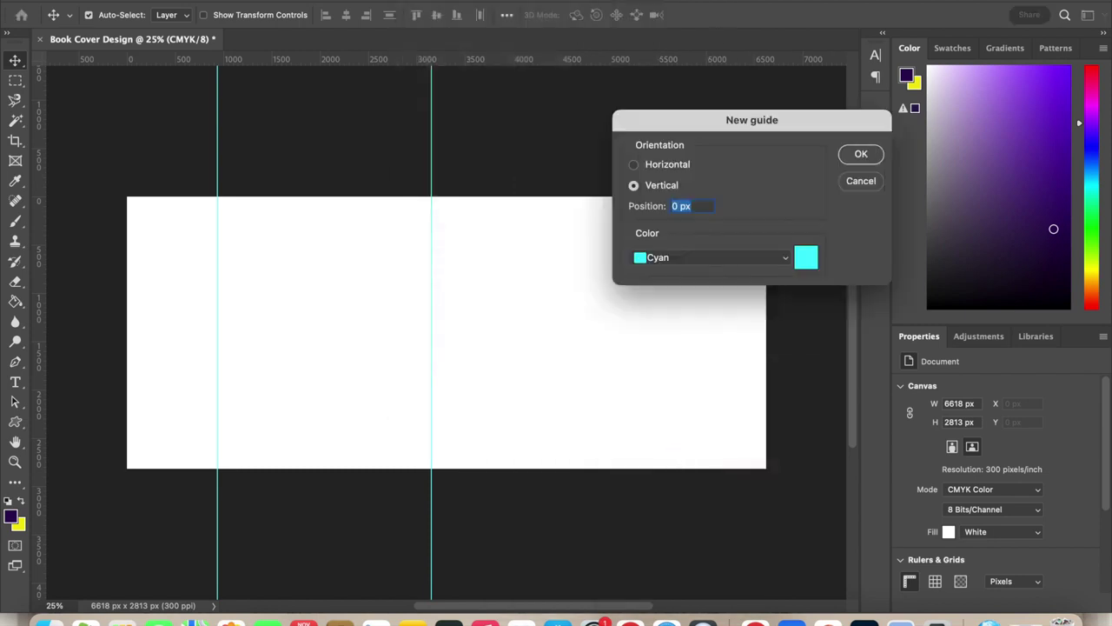
text(11.)
key(ctrl+super+f)
click(806, 161)
click(705, 206)
key(BackSpace)
key(BackSpace)
text(.9)
key(BackSpace)
text(69 inches)
click(859, 156)
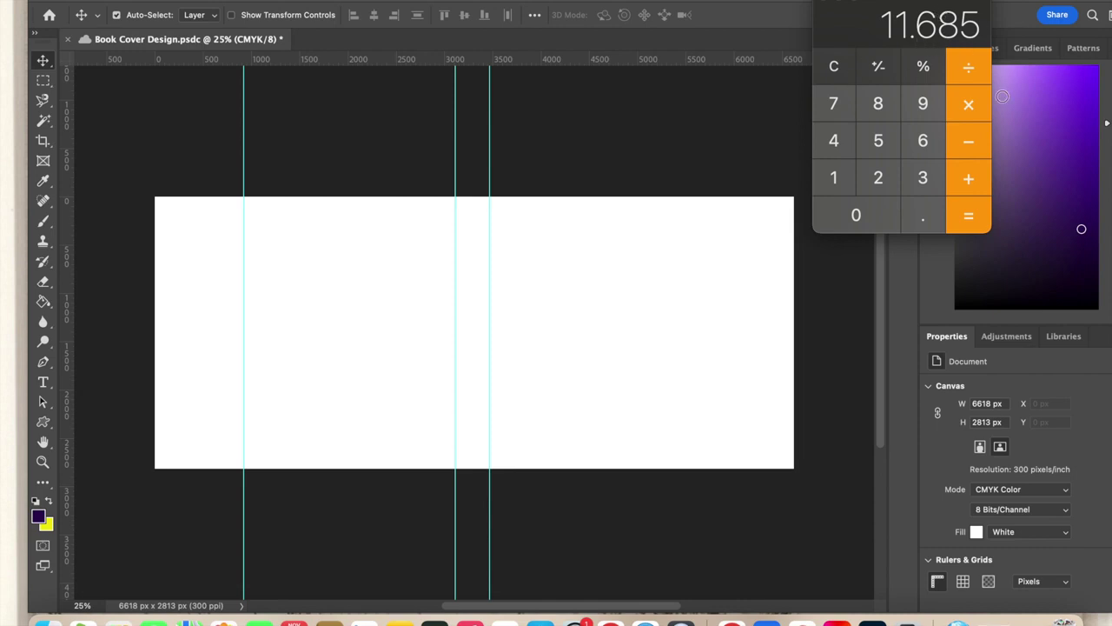
Step: Add the 7.25 front cover and 0.125 fold to 11.685 for 19.06, then close Calculator
click(976, 179)
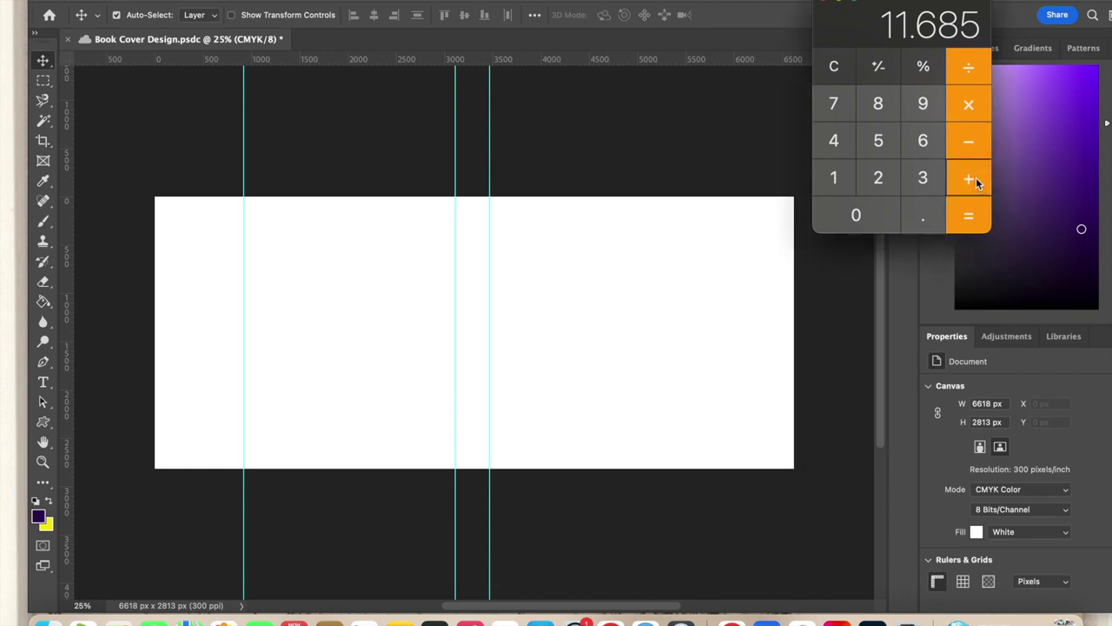
click(837, 112)
click(932, 229)
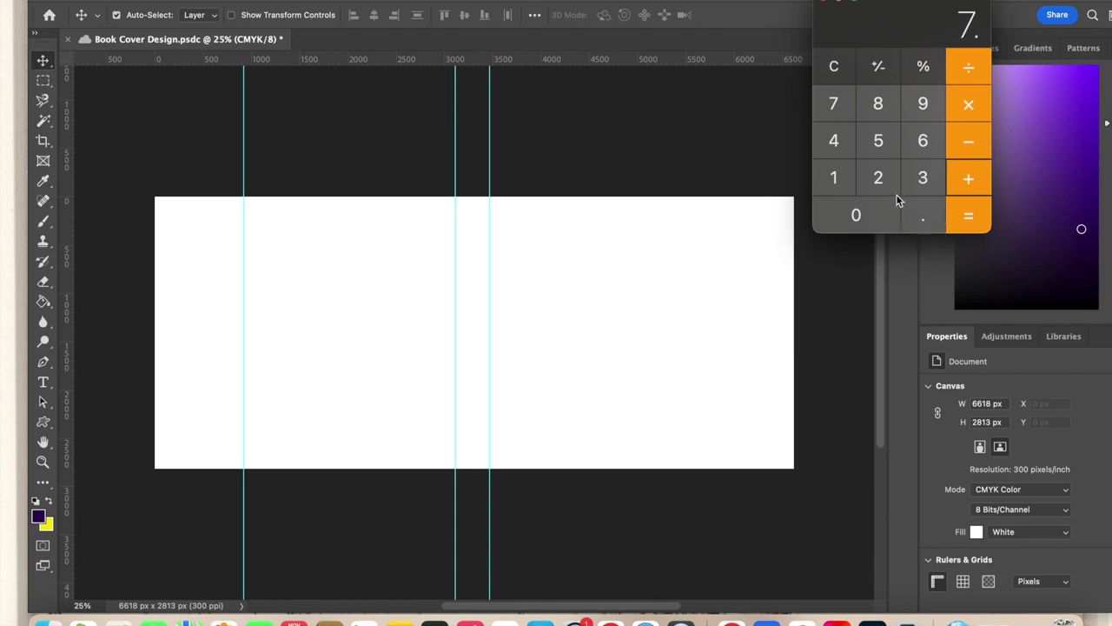
click(885, 182)
click(881, 144)
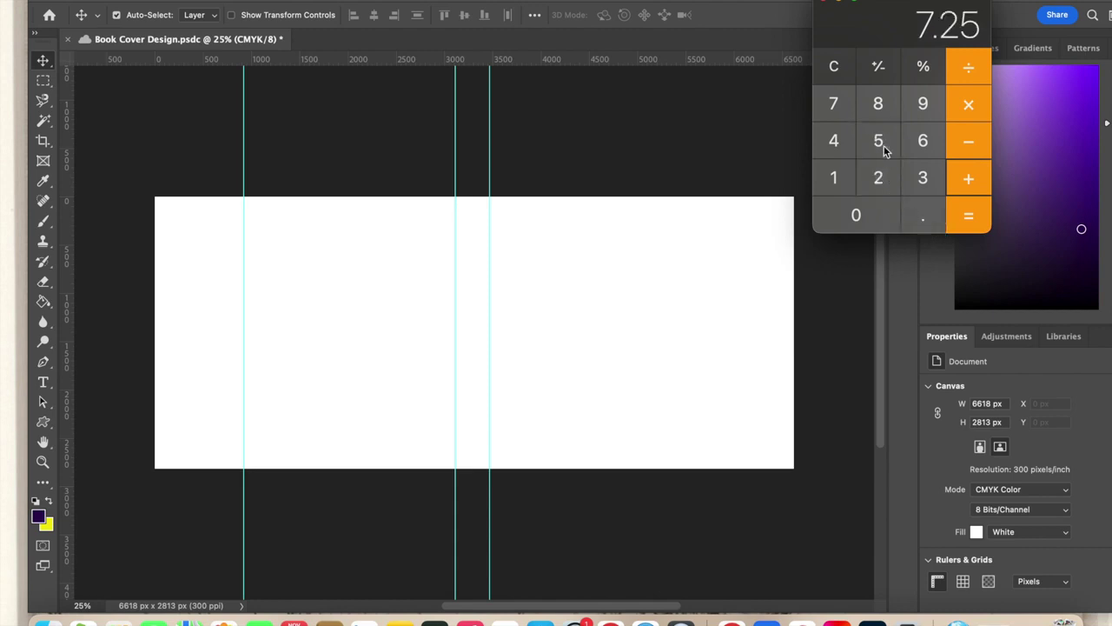
click(974, 177)
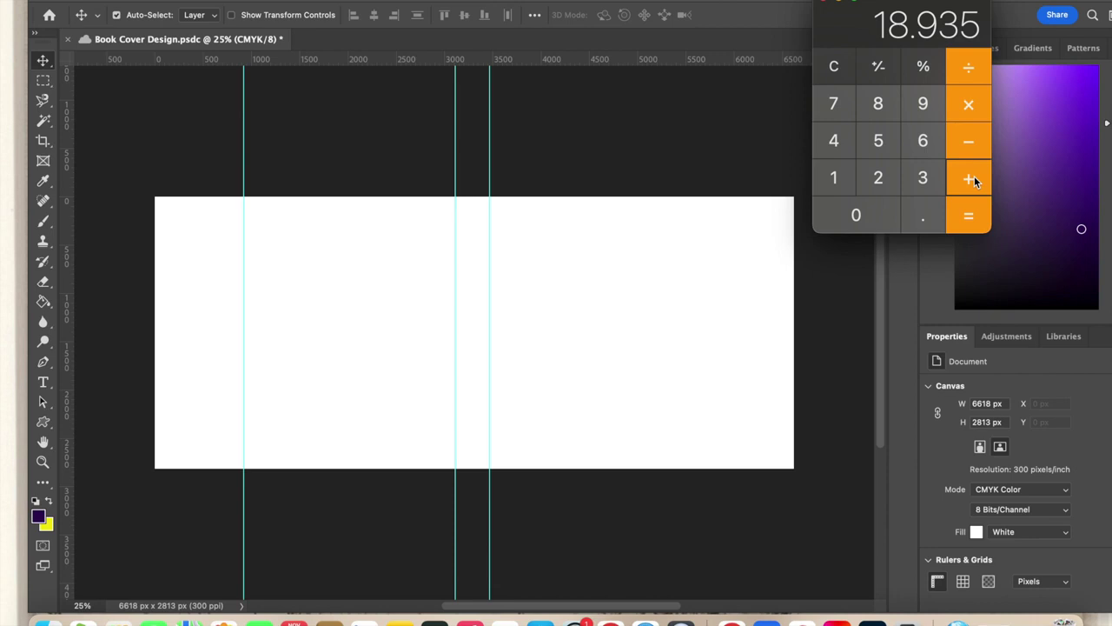
click(933, 215)
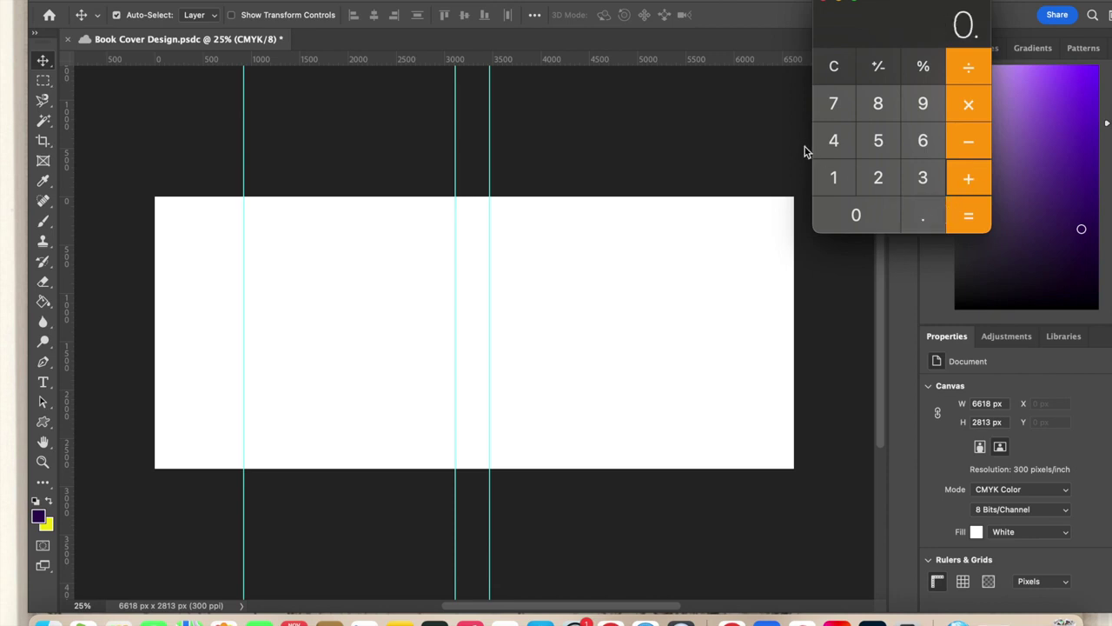
click(835, 177)
click(878, 179)
click(879, 140)
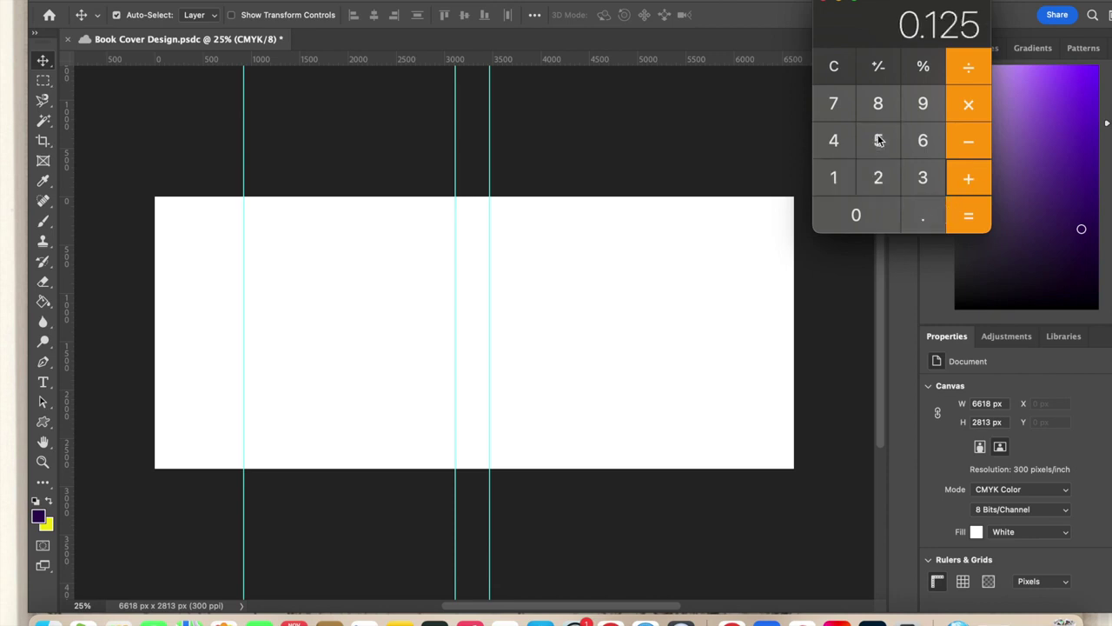
click(986, 227)
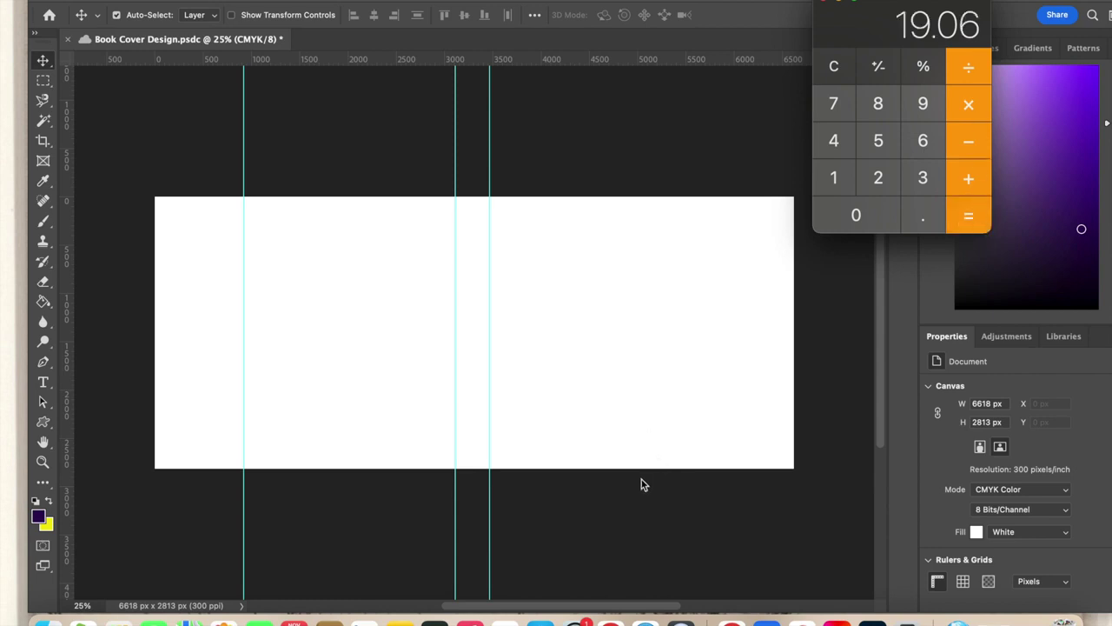
click(357, 1)
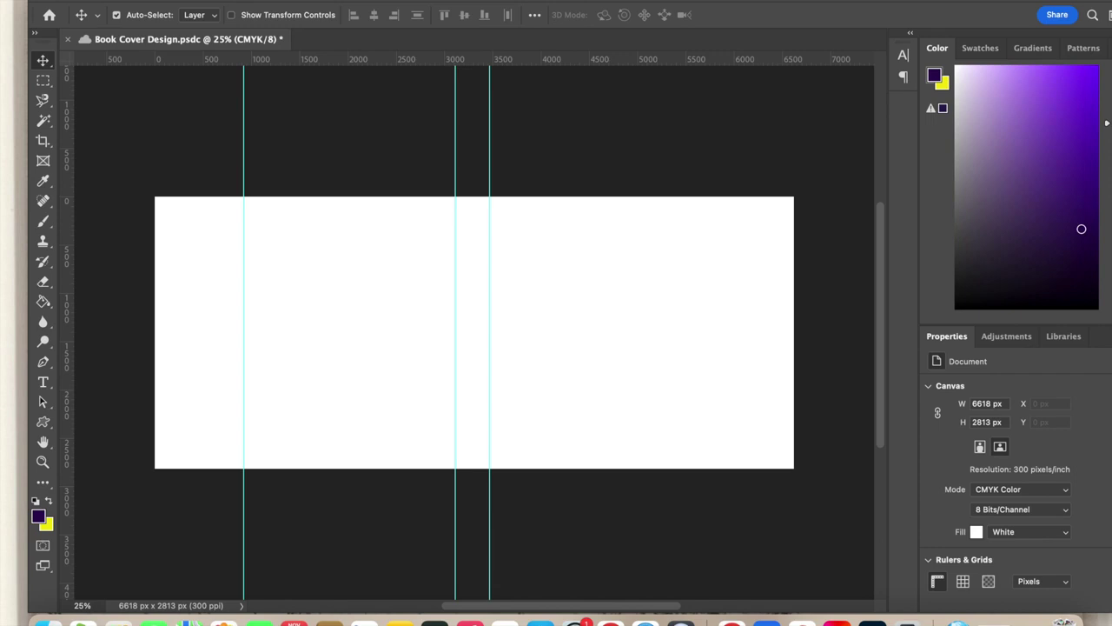
Step: Create a vertical guide at 19.06 inches, fixing the mistyped 19.05
click(413, 0)
mouse_move(479, 366)
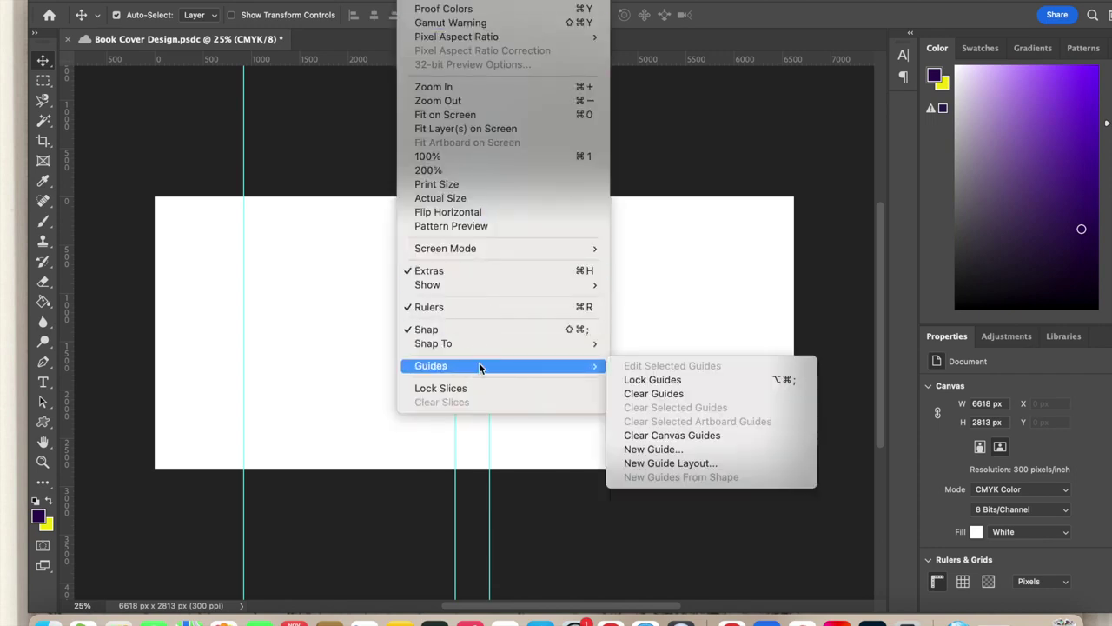
click(651, 451)
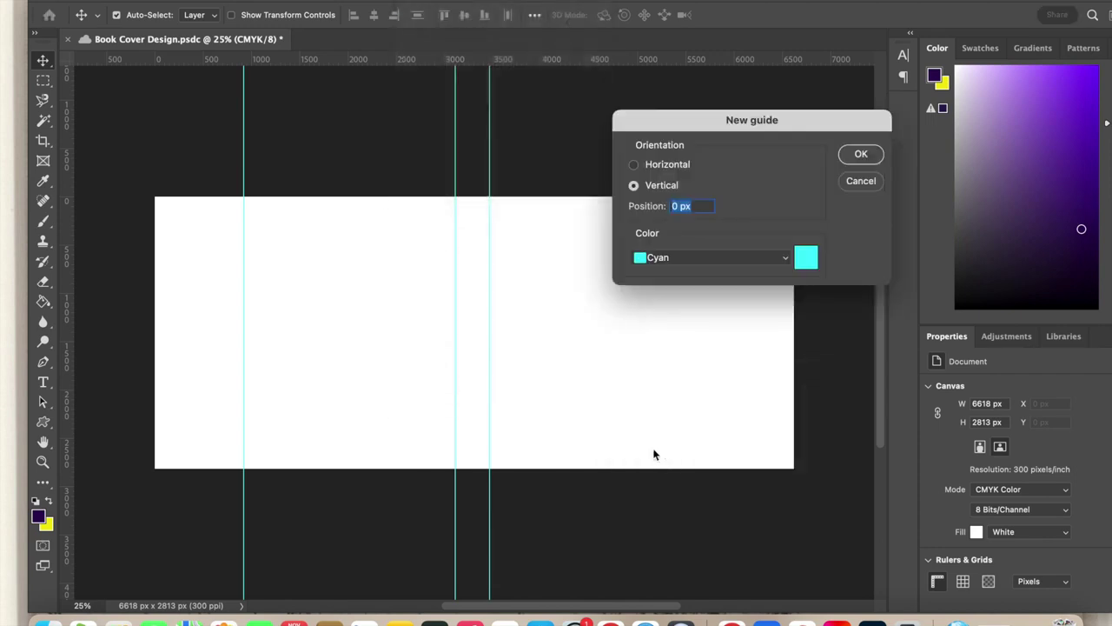
text(19.05)
key(BackSpace)
text(6 inches)
click(862, 156)
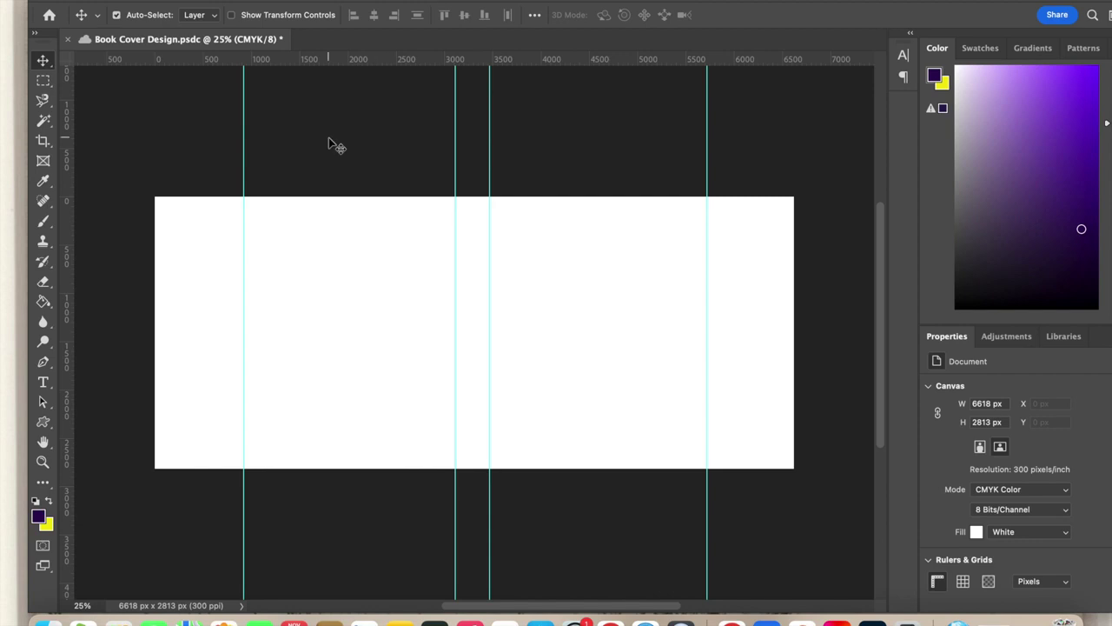
Step: Lock the guides via View > Guides > Lock Guides
click(413, 0)
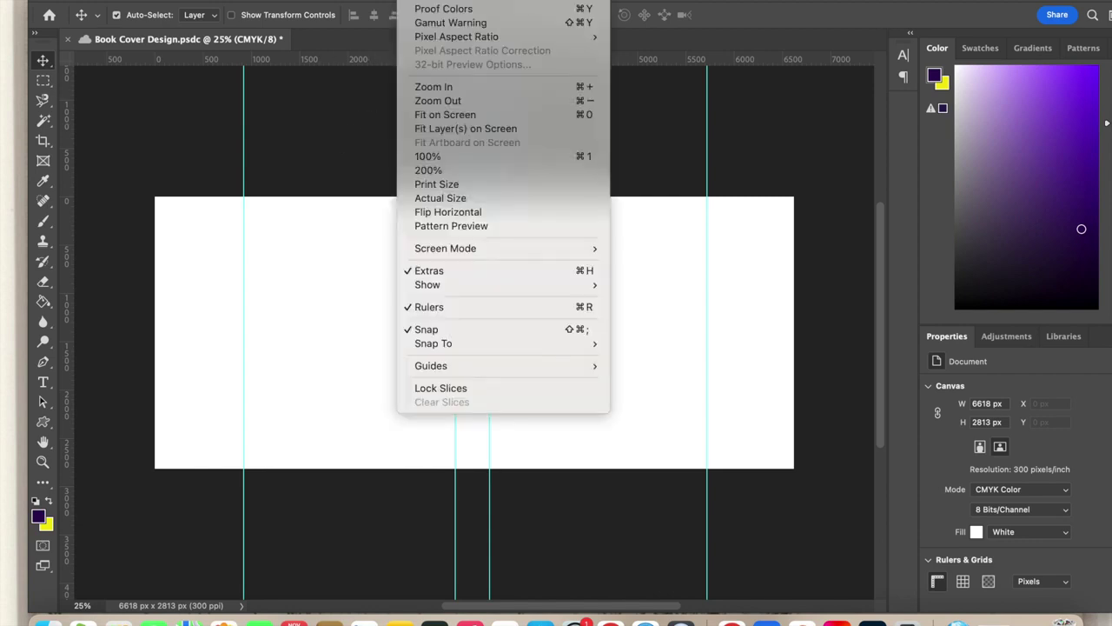
mouse_move(454, 368)
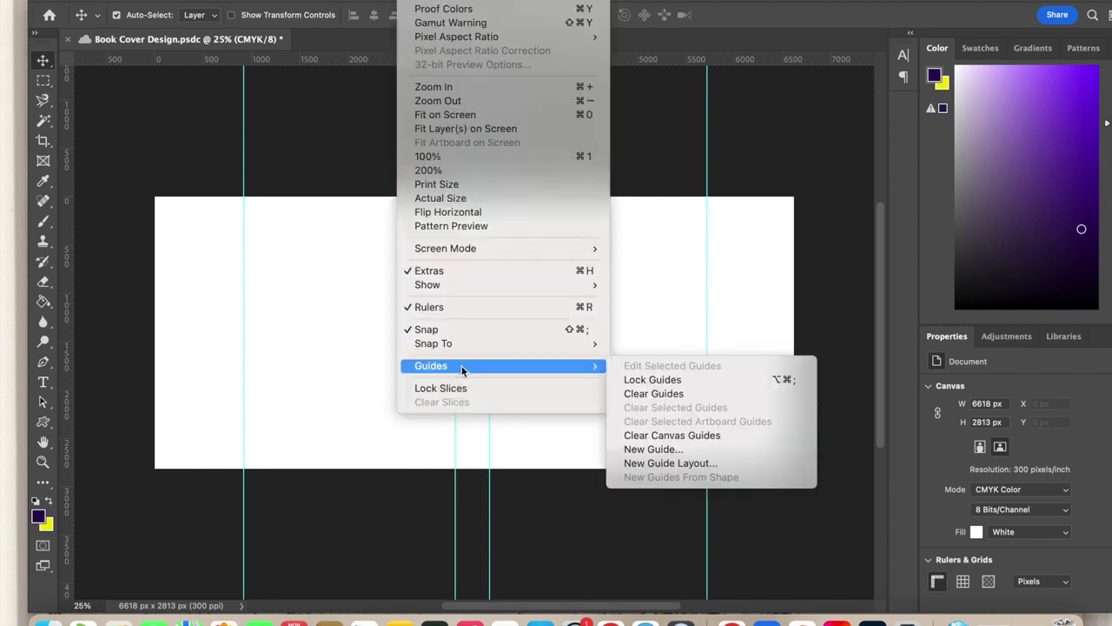
click(650, 380)
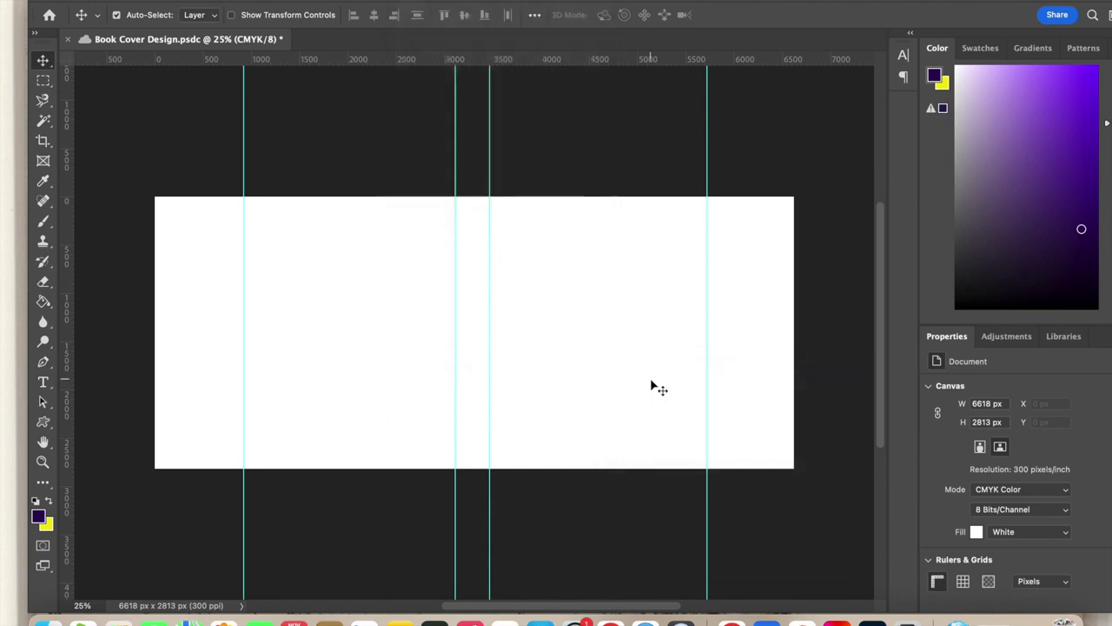